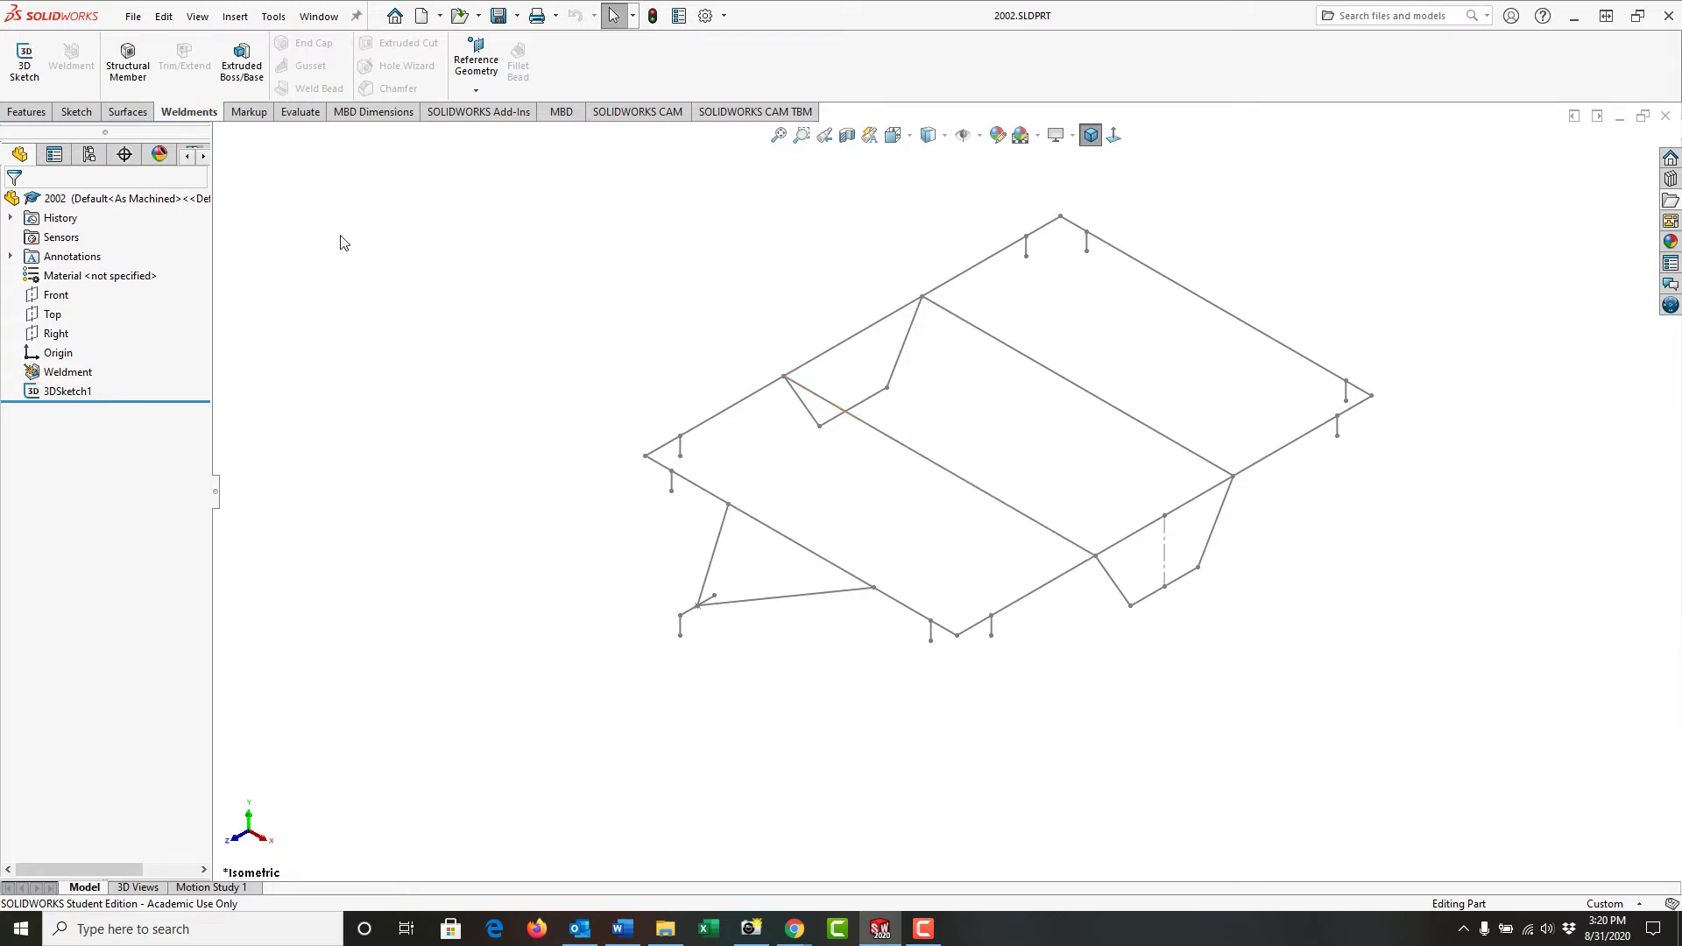
- Run a 60x60x4 square tube along Line1, the left long rail, with its profile corner on the path end
{"action": "left_click", "coordinate": [128, 56]}
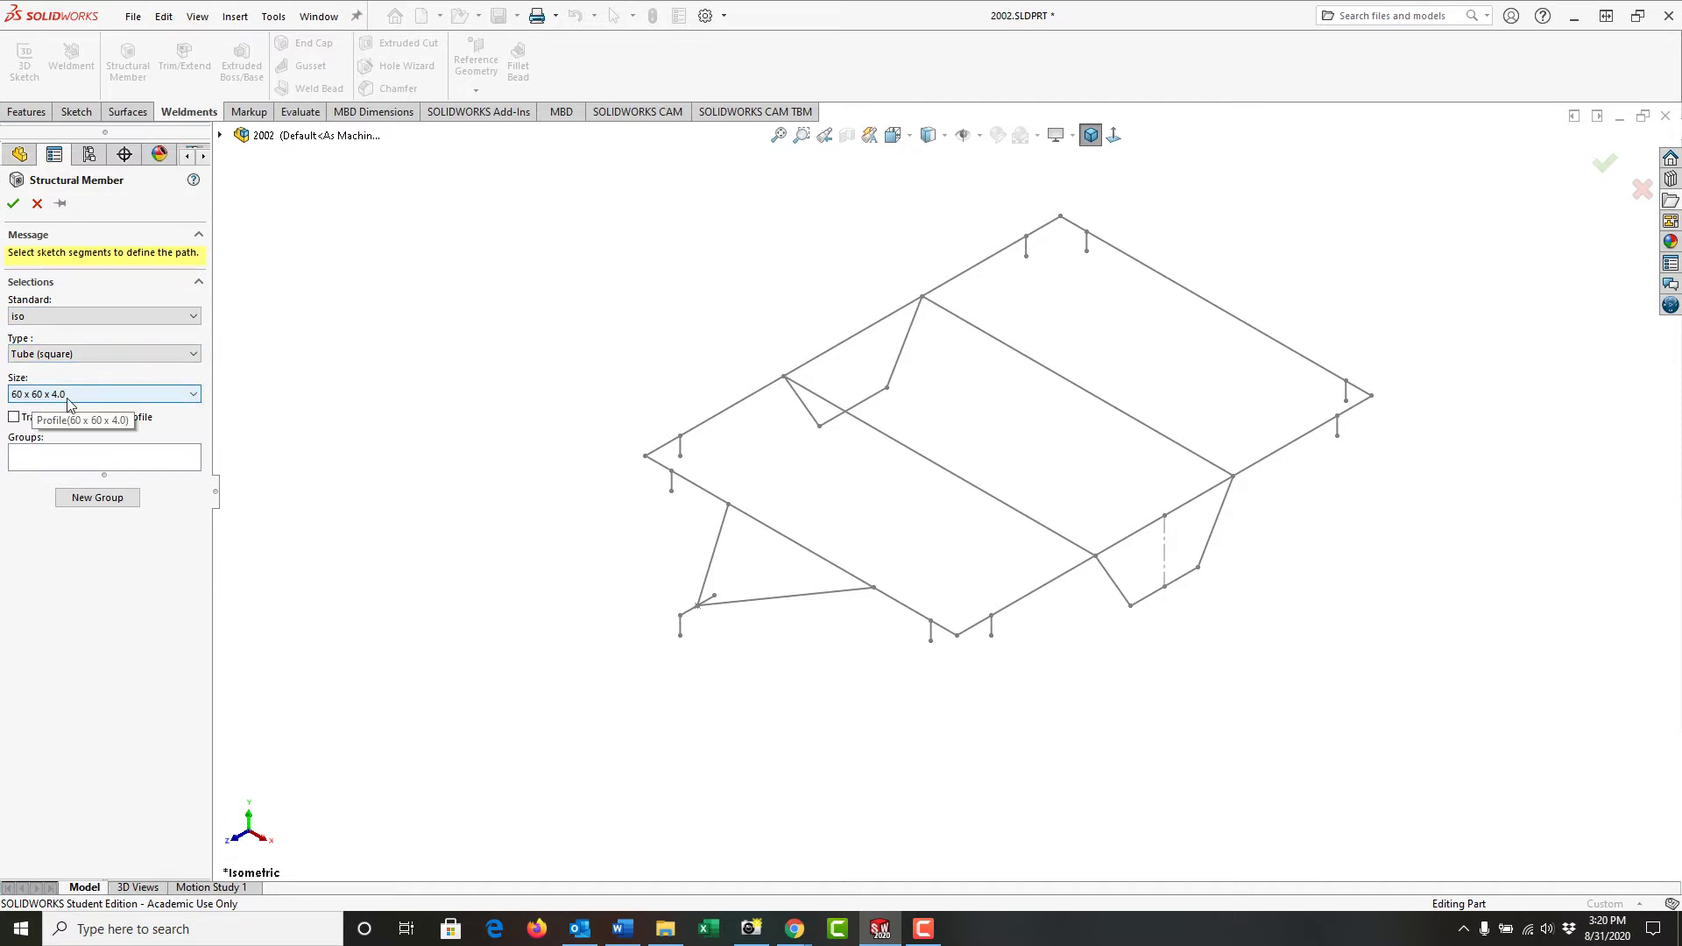
{"action": "left_click", "coordinate": [714, 424]}
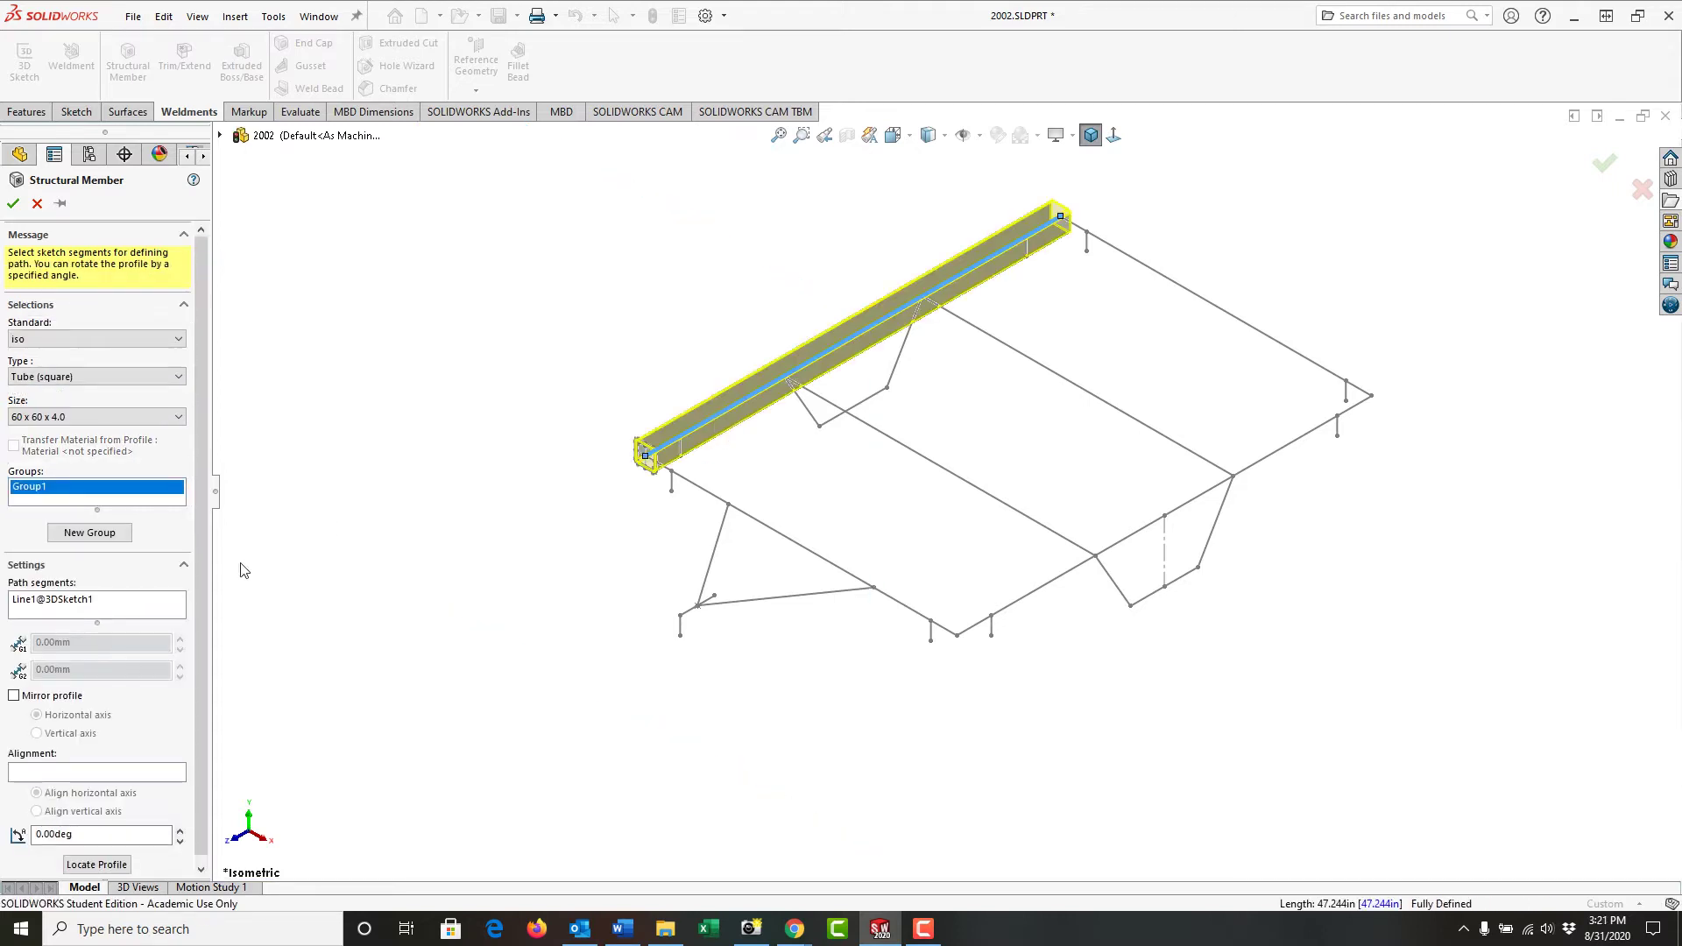
{"action": "scroll", "coordinate": [205, 598], "scroll_direction": "down", "scroll_amount": 1}
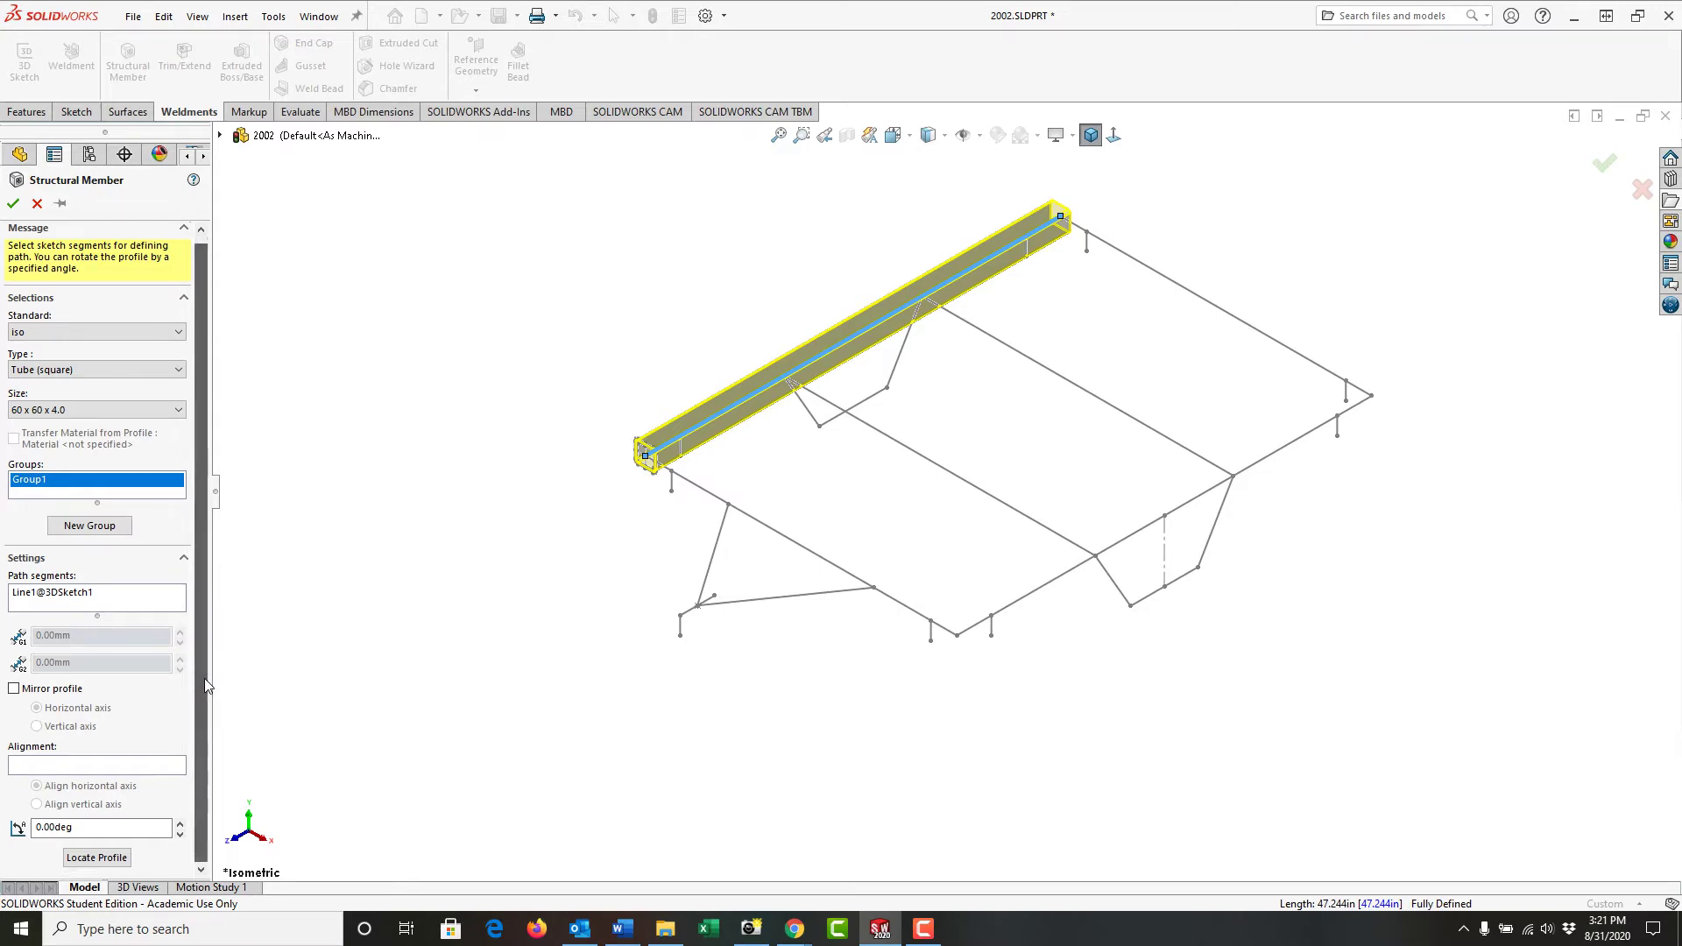
{"action": "left_click", "coordinate": [107, 859]}
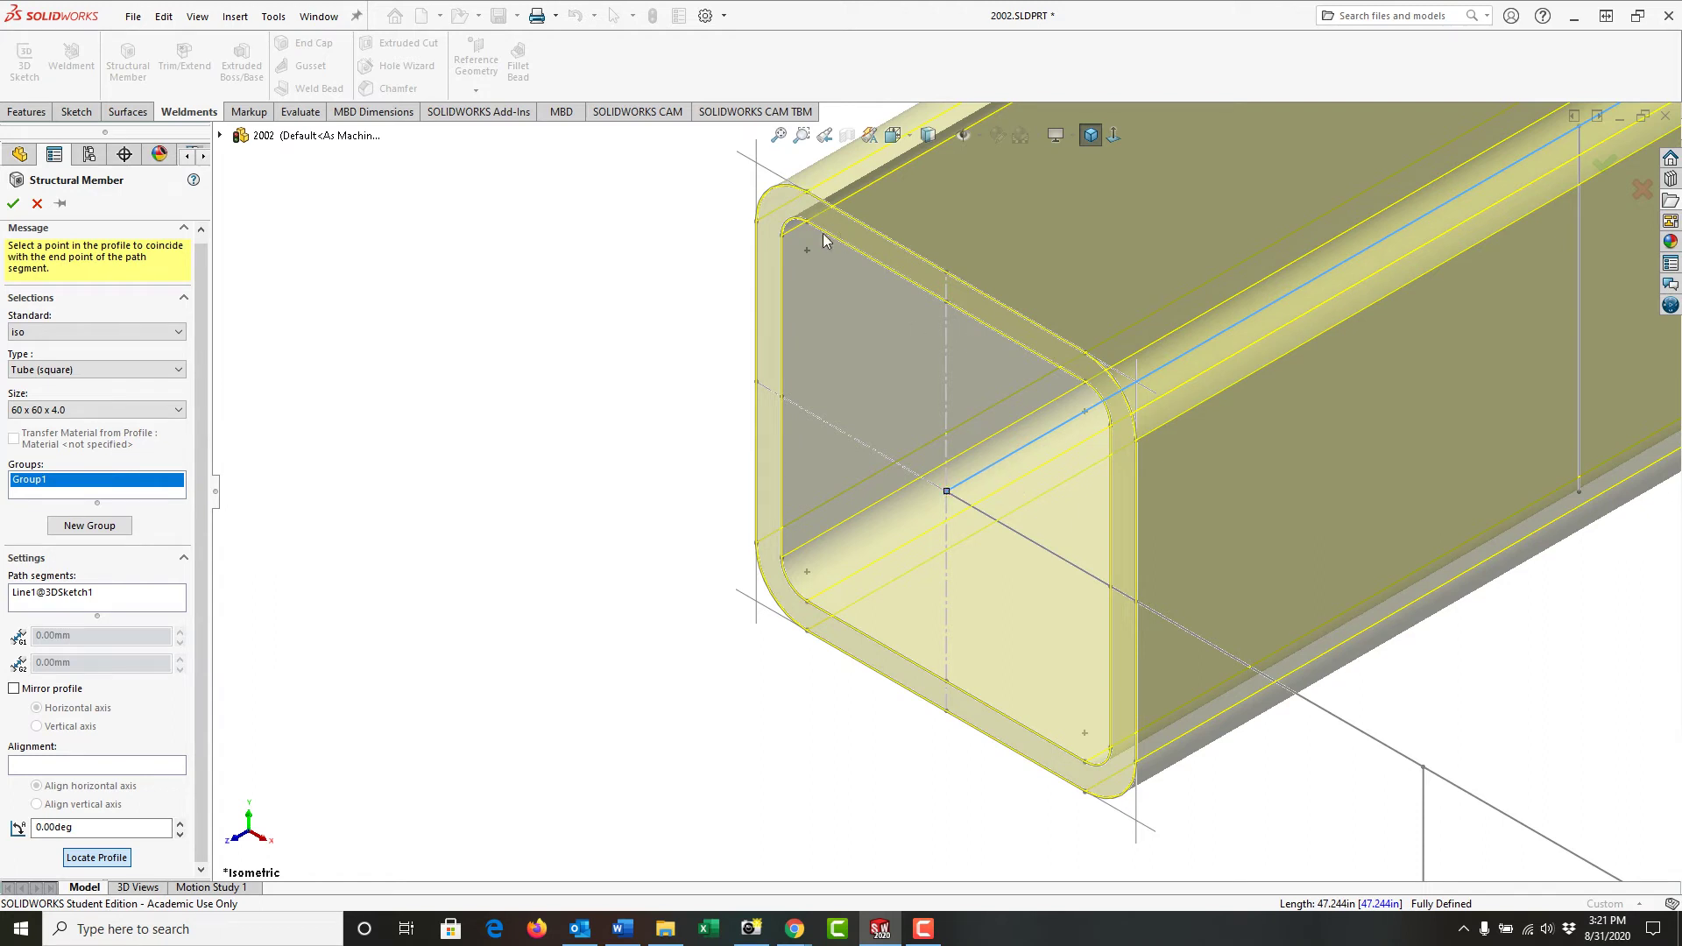
{"action": "left_click", "coordinate": [760, 169]}
{"action": "left_click", "coordinate": [778, 136]}
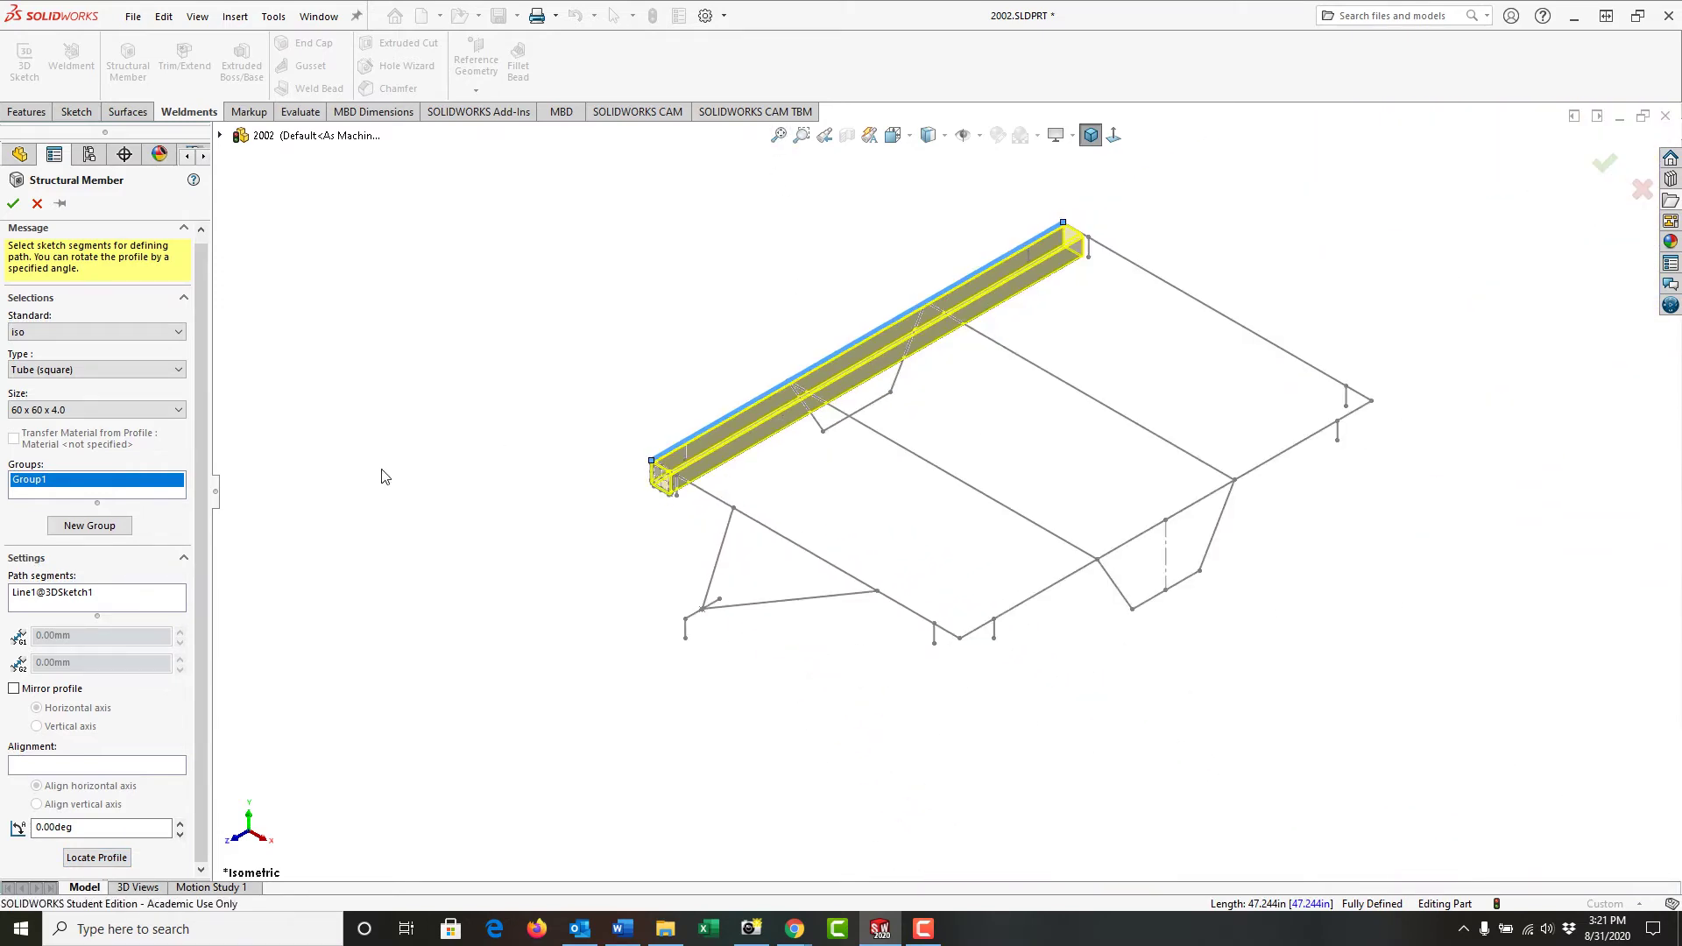
- Add Group2 with two cross tubes along Line5 and Line7, their profile's top-edge point on the path
{"action": "left_click", "coordinate": [91, 525]}
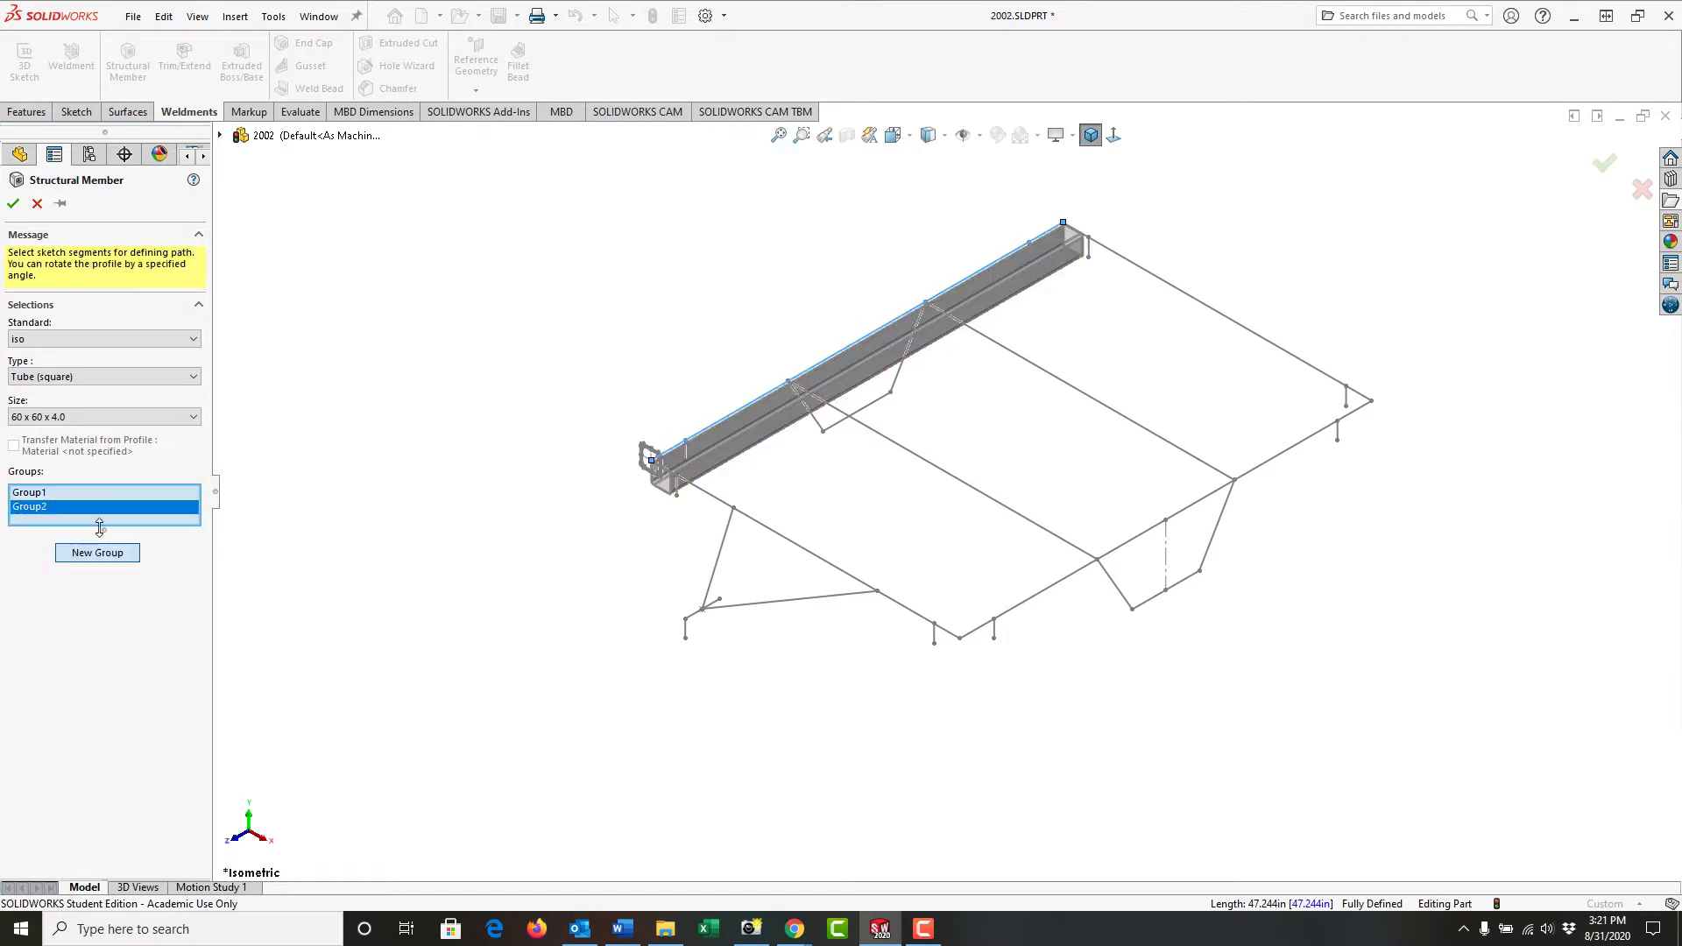
{"action": "left_click", "coordinate": [1007, 503]}
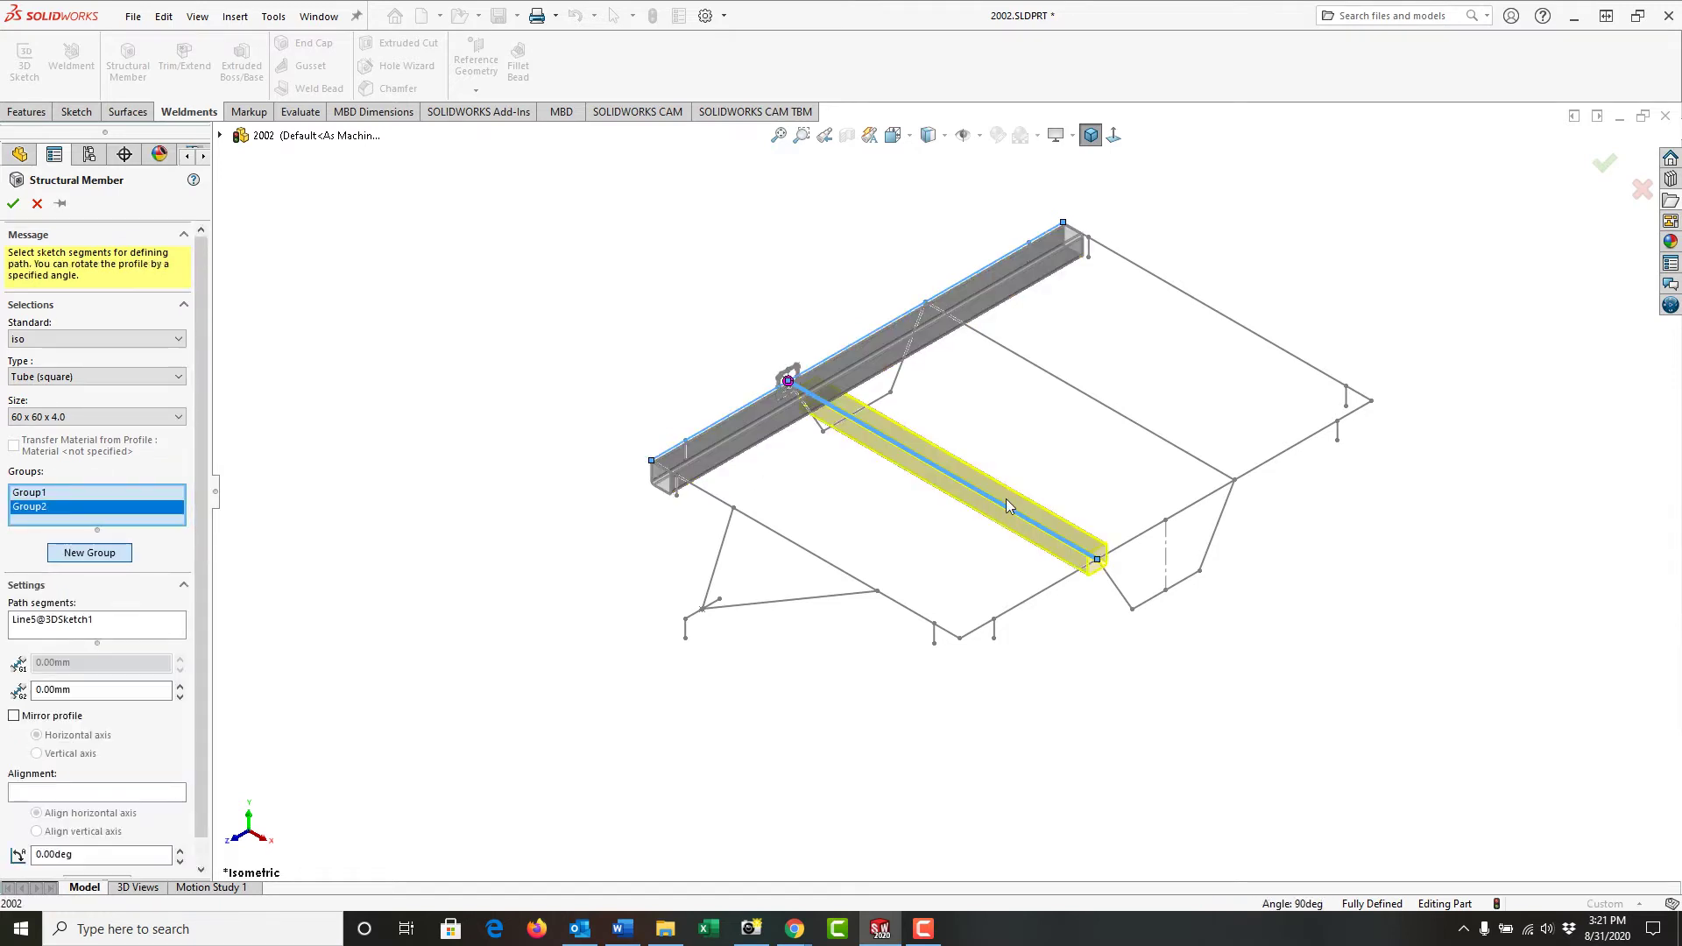
{"action": "left_click", "coordinate": [1178, 448]}
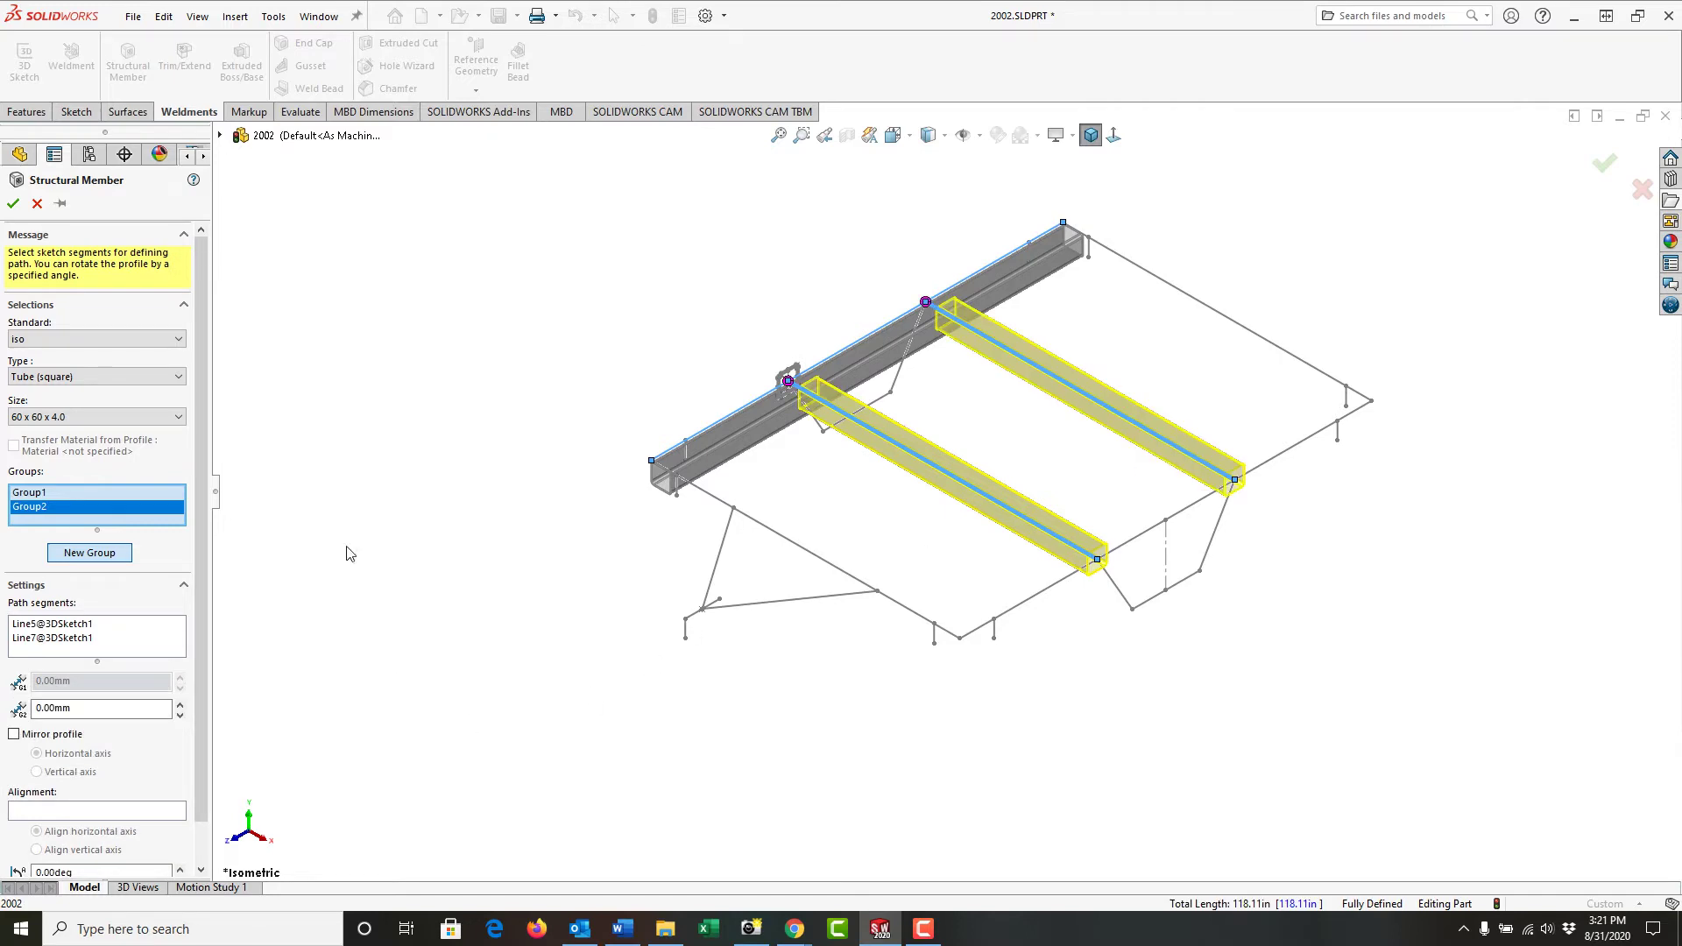
{"action": "scroll", "coordinate": [206, 508], "scroll_direction": "down", "scroll_amount": 1}
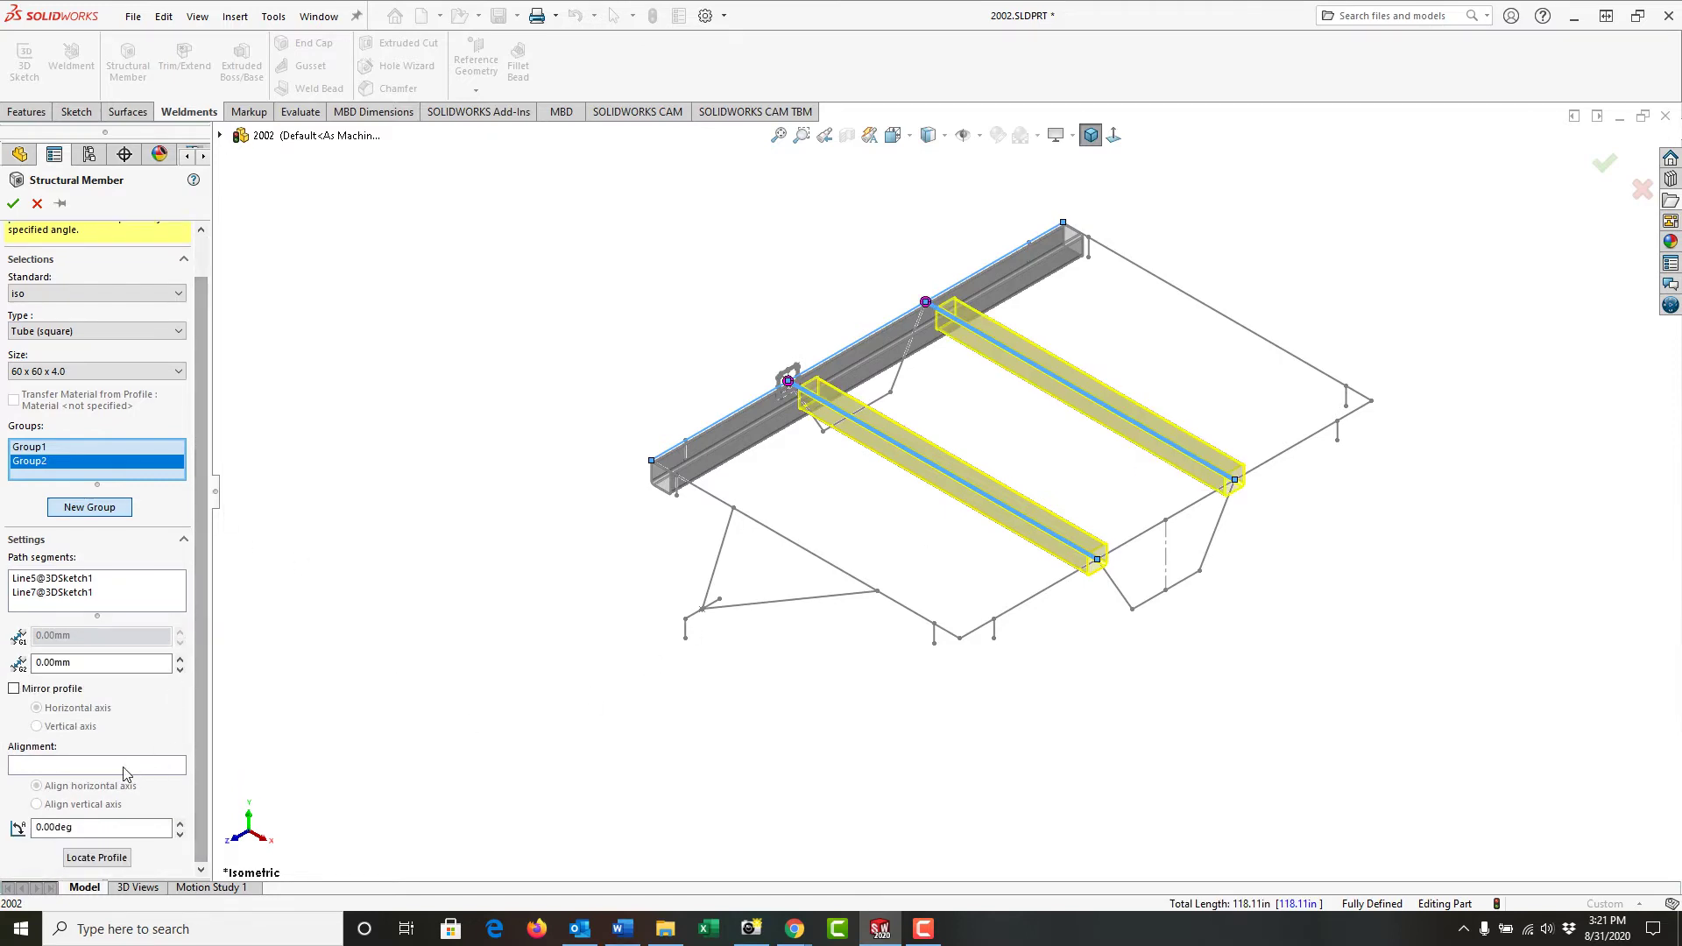
{"action": "left_click", "coordinate": [111, 863]}
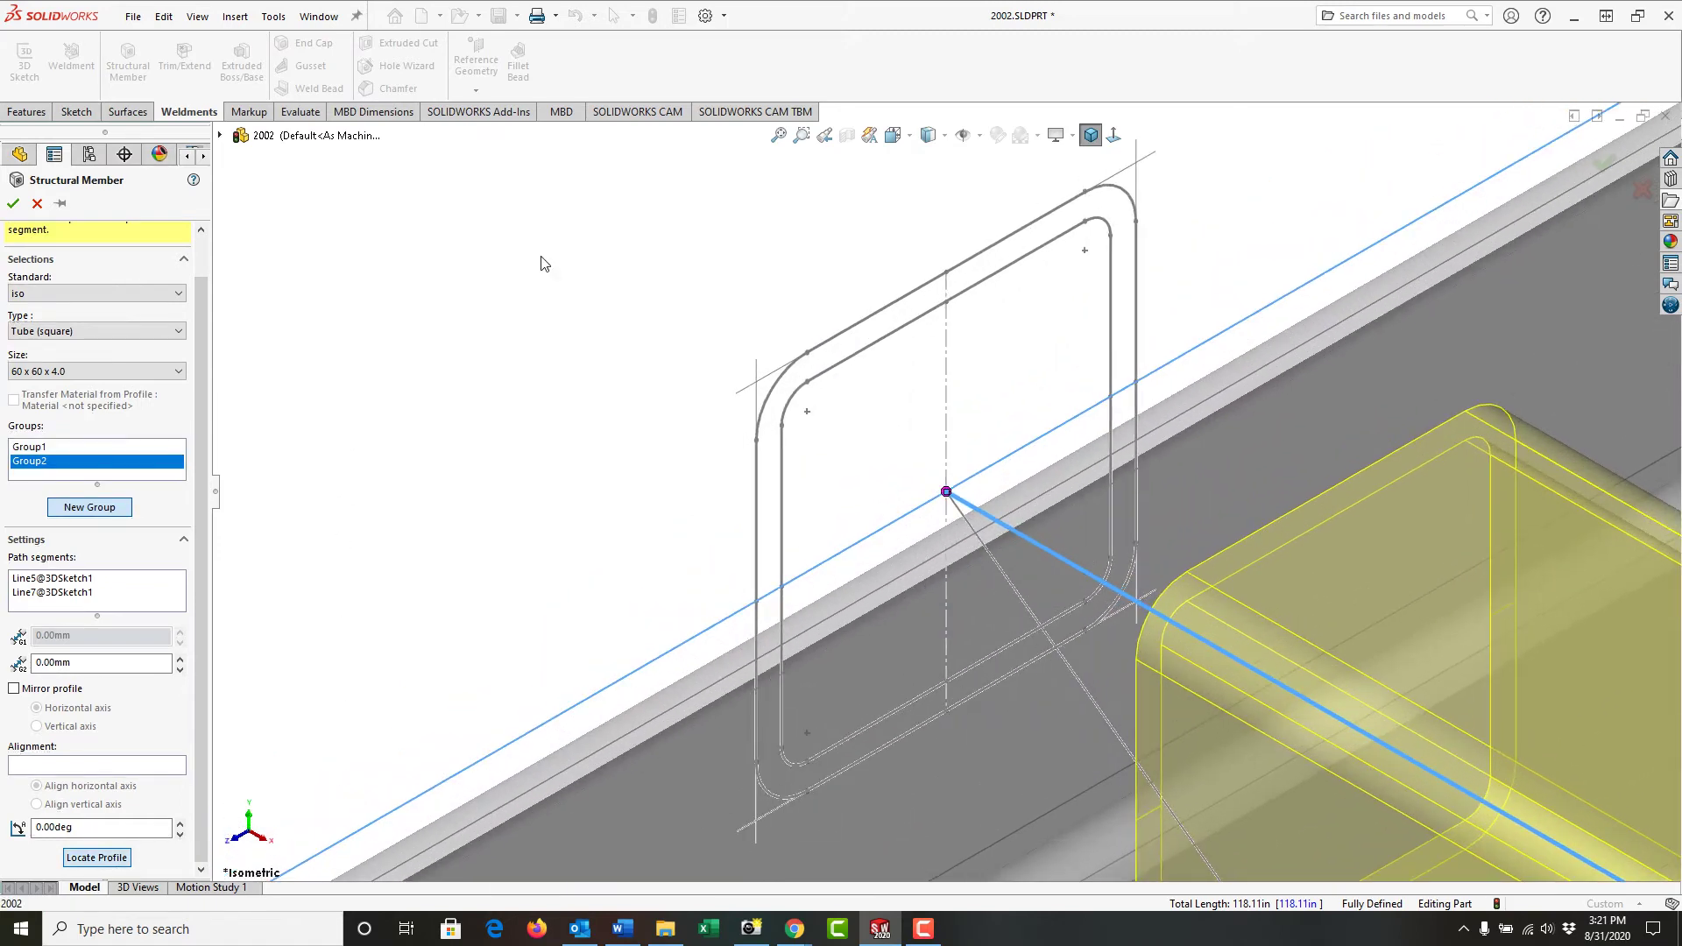
{"action": "left_click", "coordinate": [946, 274]}
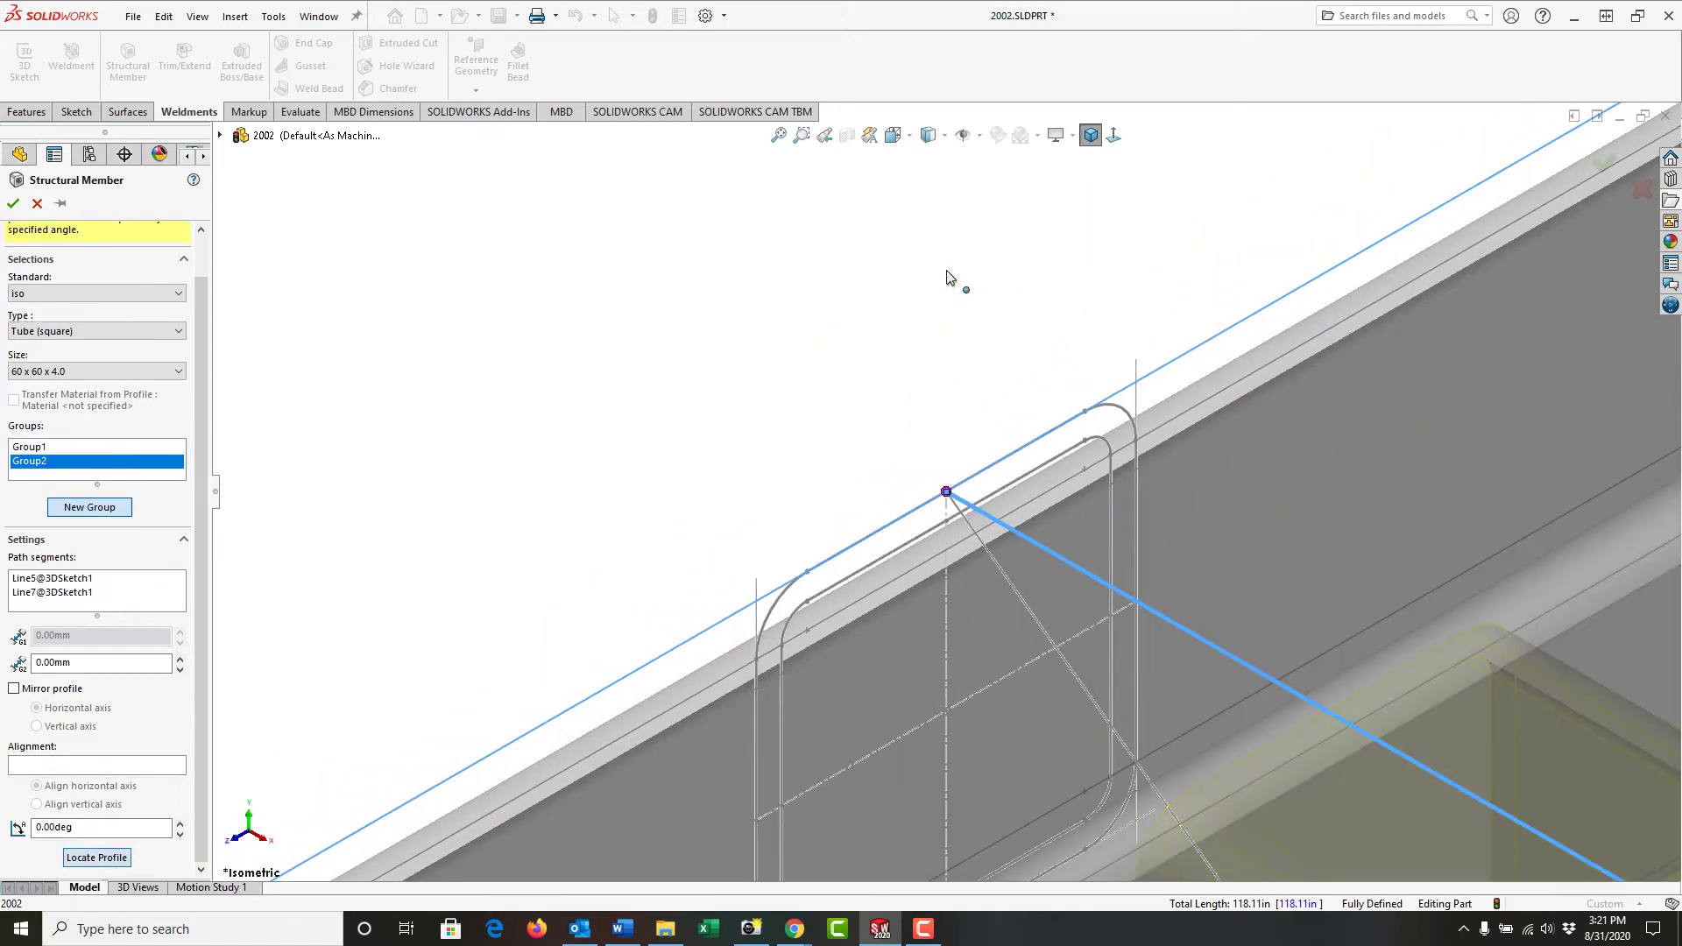
{"action": "left_click", "coordinate": [780, 137]}
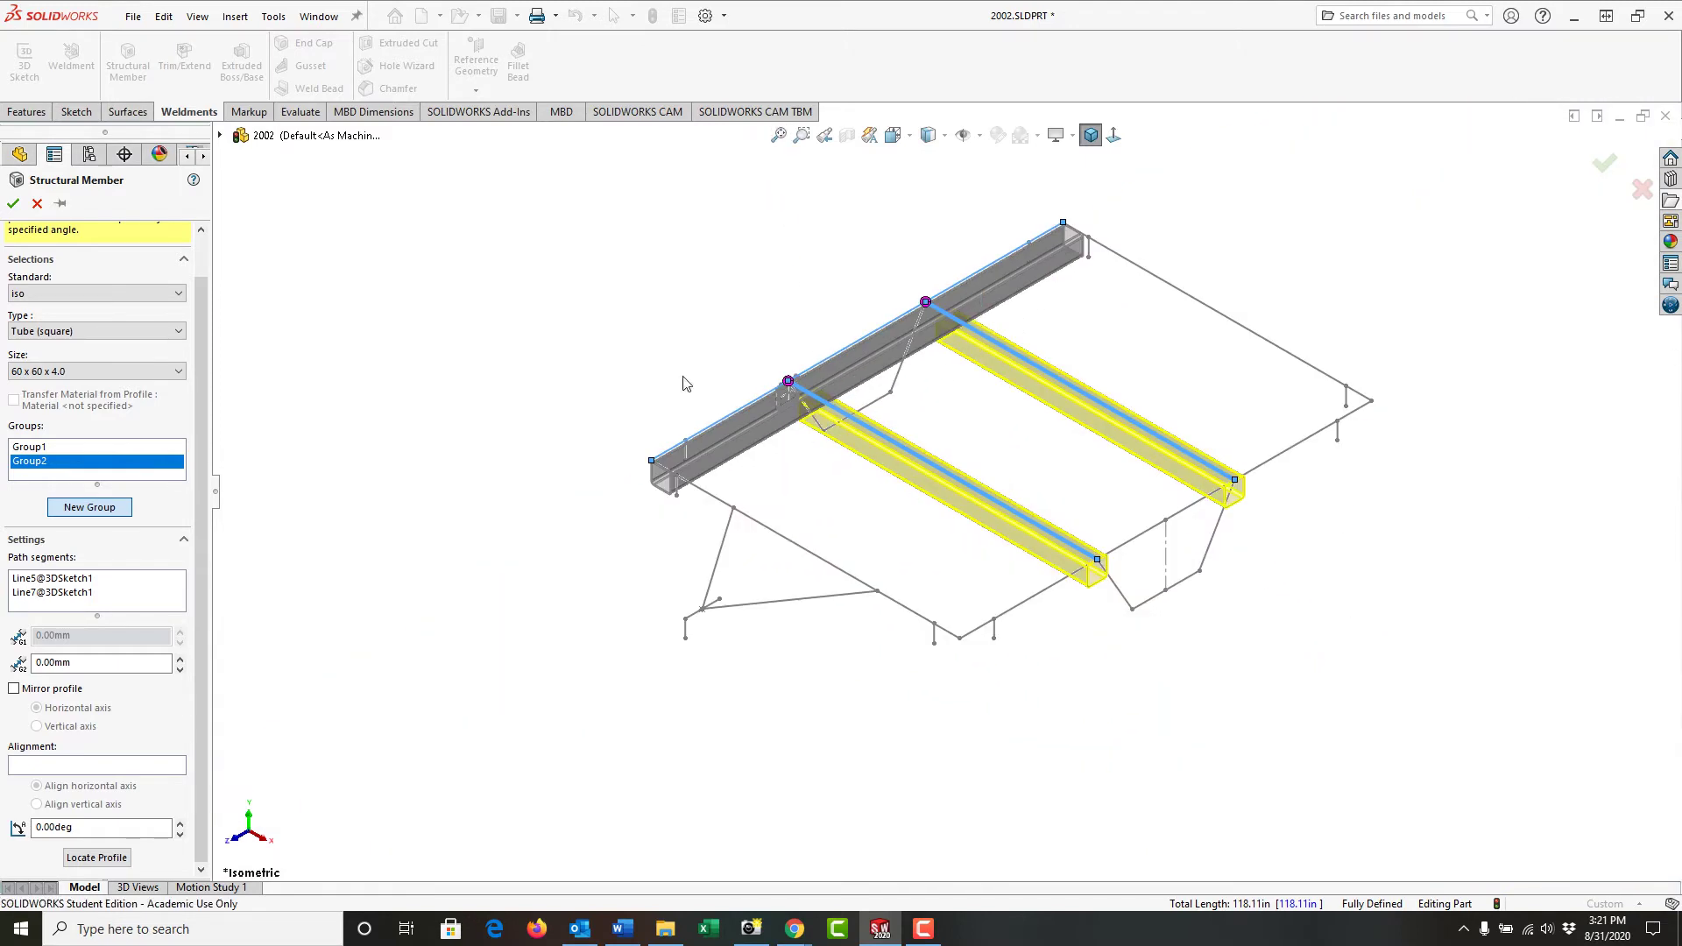
{"action": "left_click", "coordinate": [91, 507]}
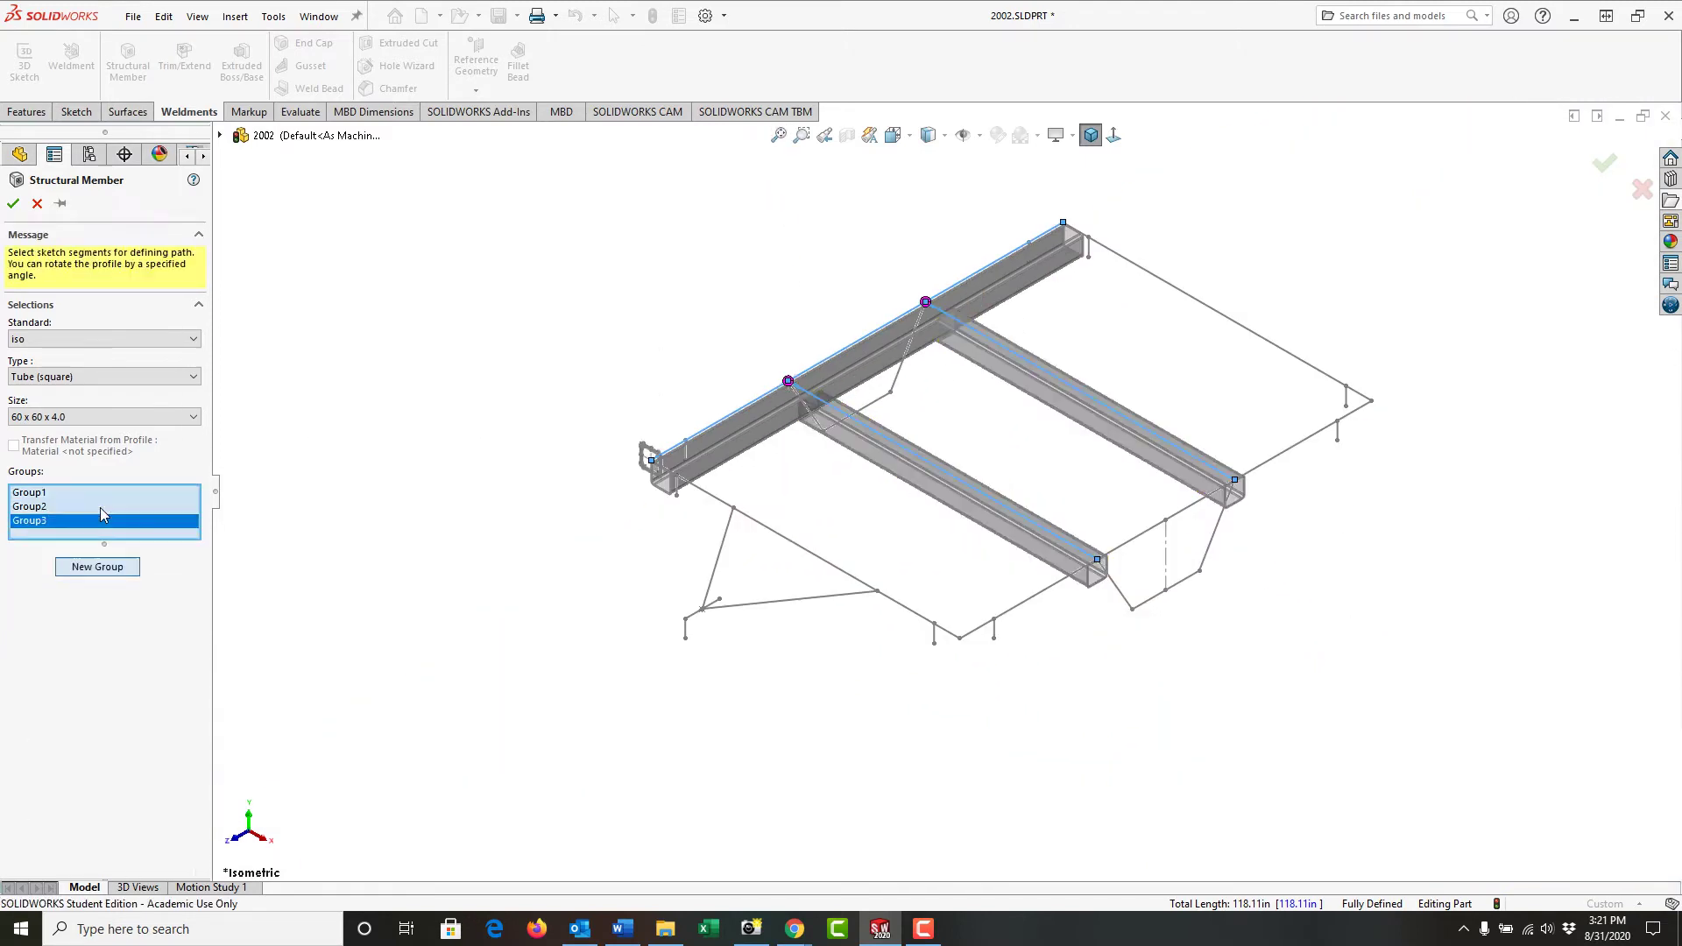
- Place Group3's tube along Line3, the opposite long rail, with the profile corner on the path
{"action": "left_click", "coordinate": [981, 637]}
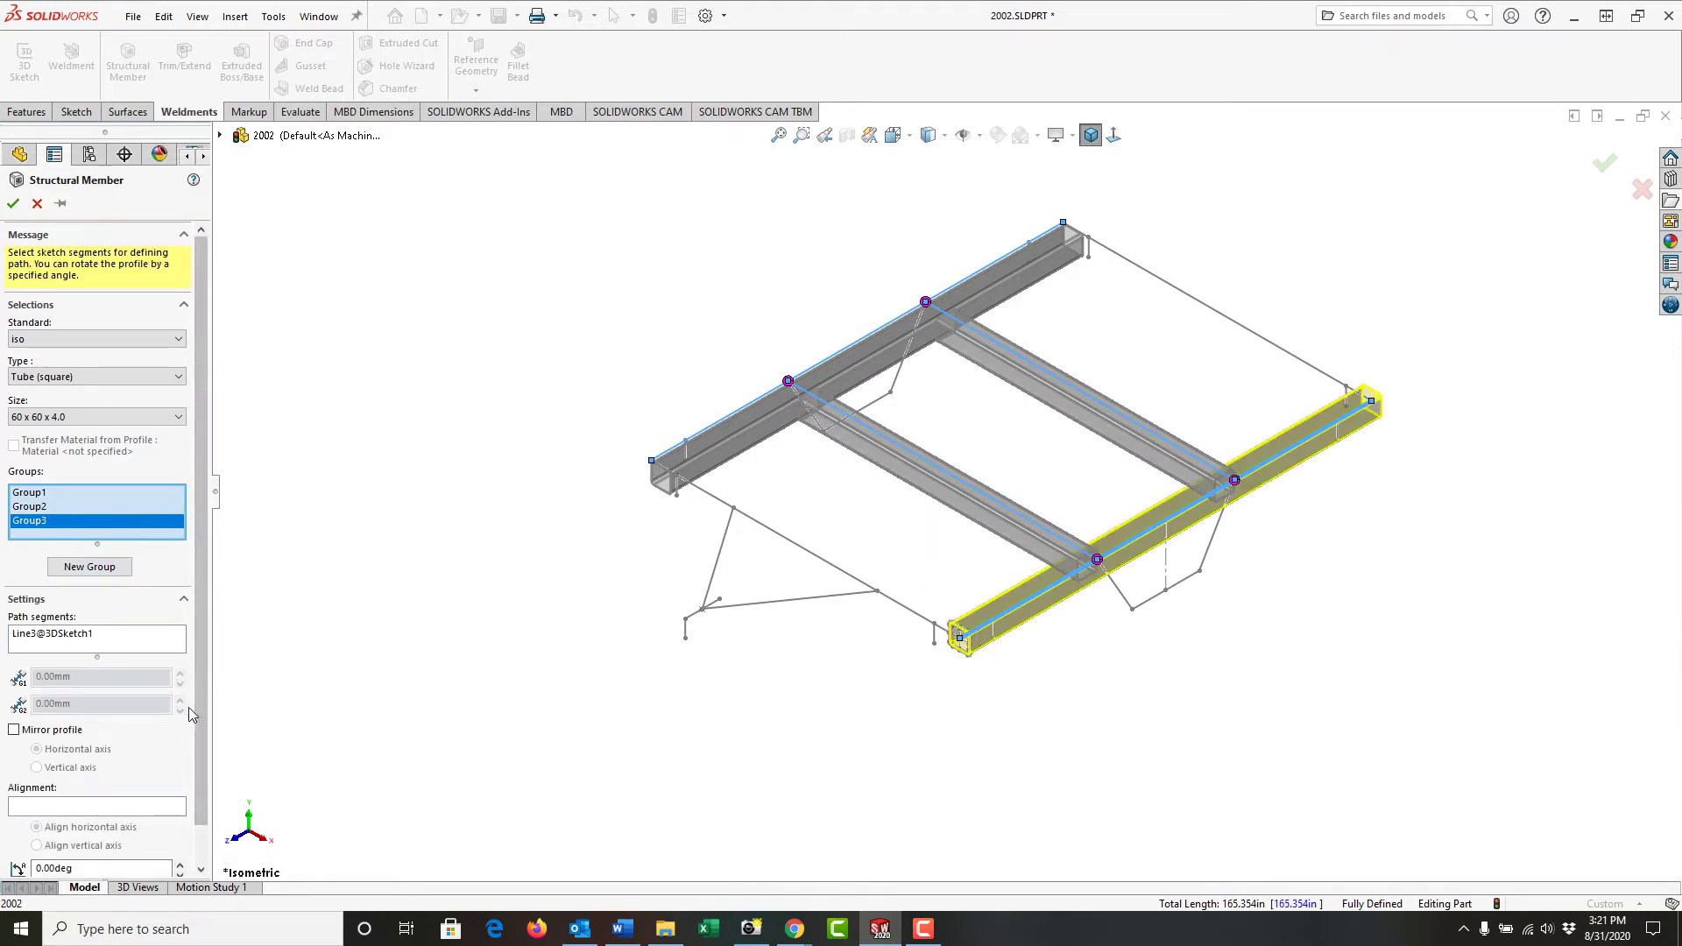
{"action": "scroll", "coordinate": [175, 753], "scroll_direction": "down", "scroll_amount": 1}
{"action": "left_click", "coordinate": [91, 859]}
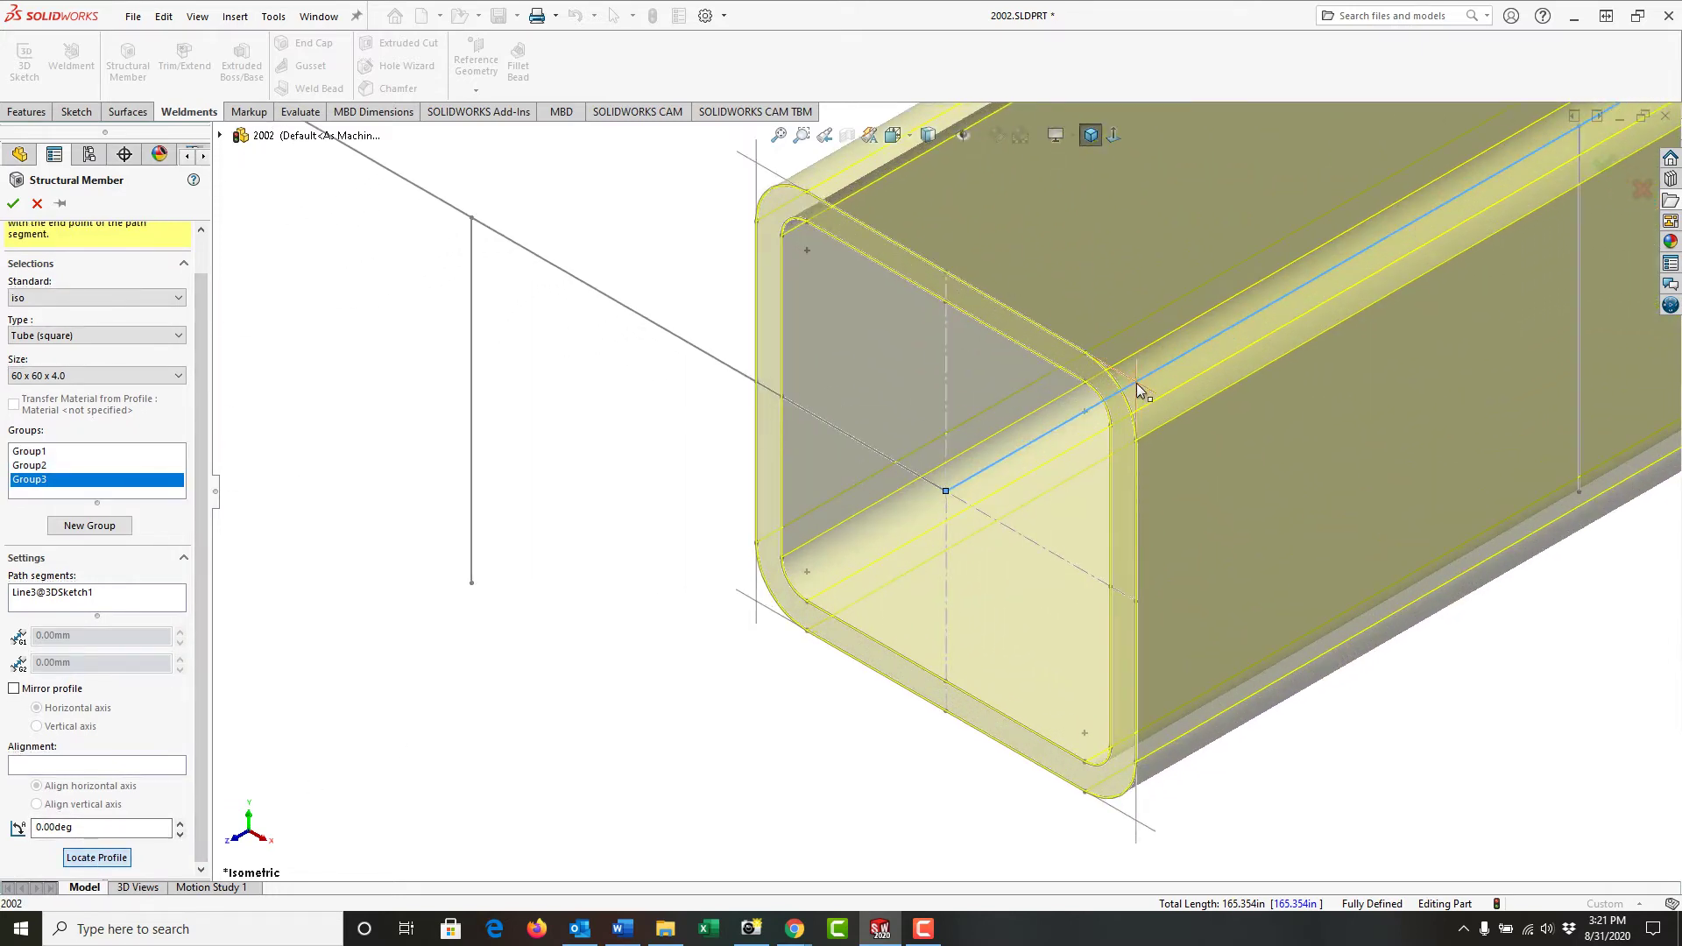
{"action": "left_click", "coordinate": [1138, 382]}
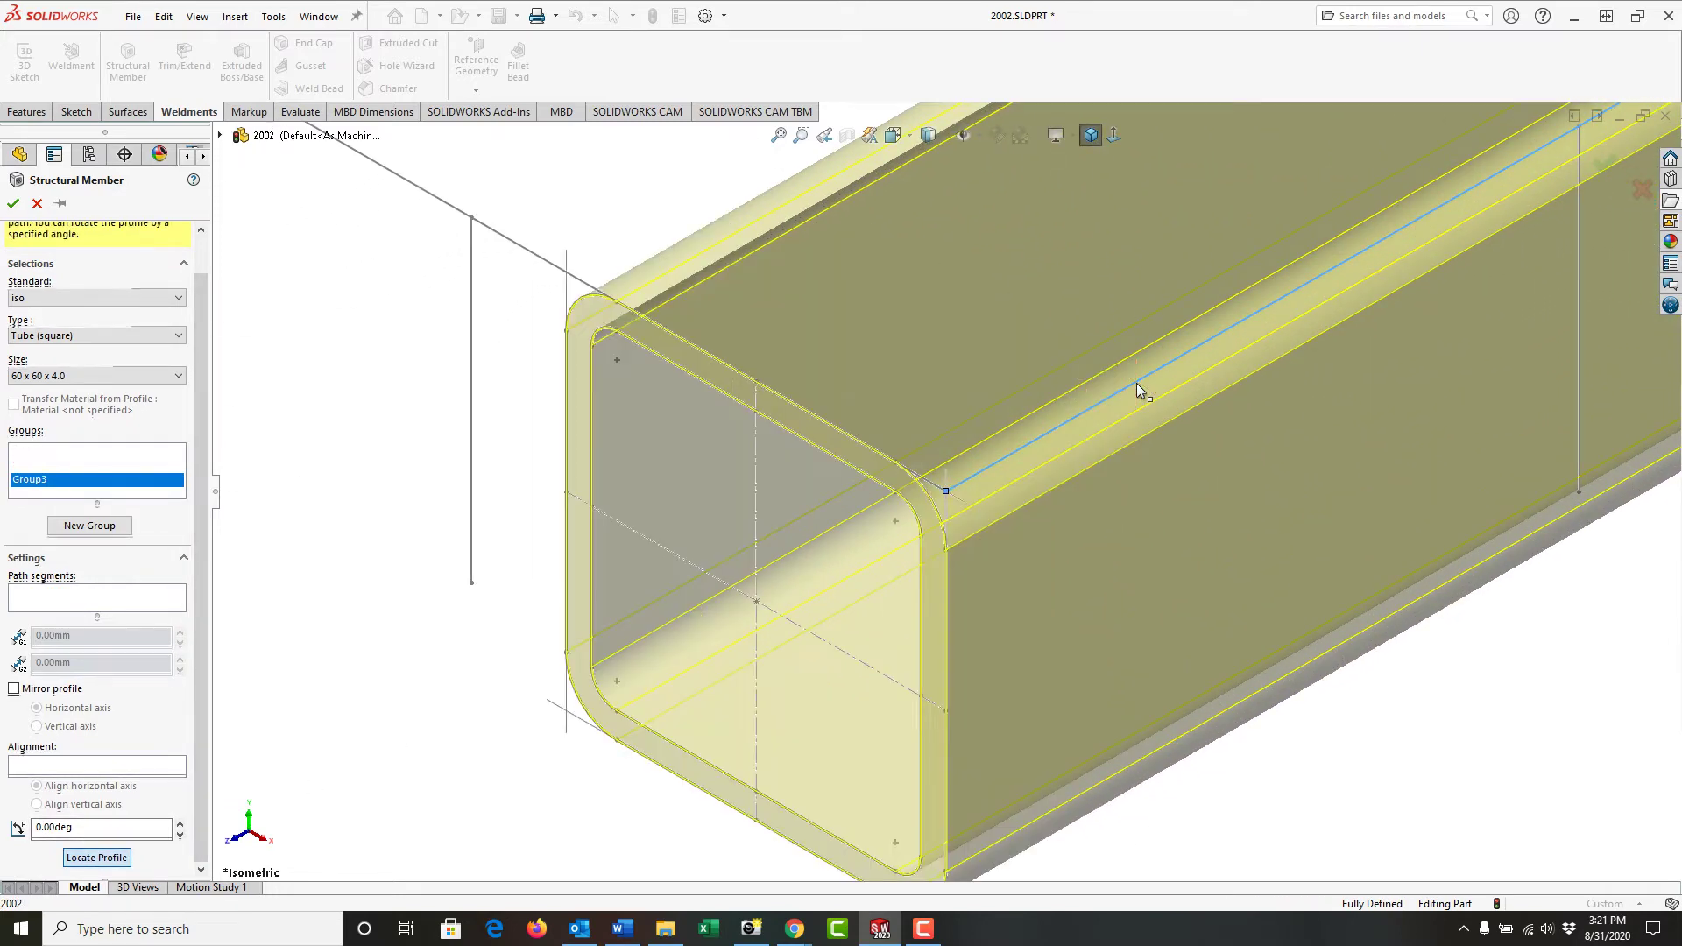
{"action": "left_click", "coordinate": [780, 135]}
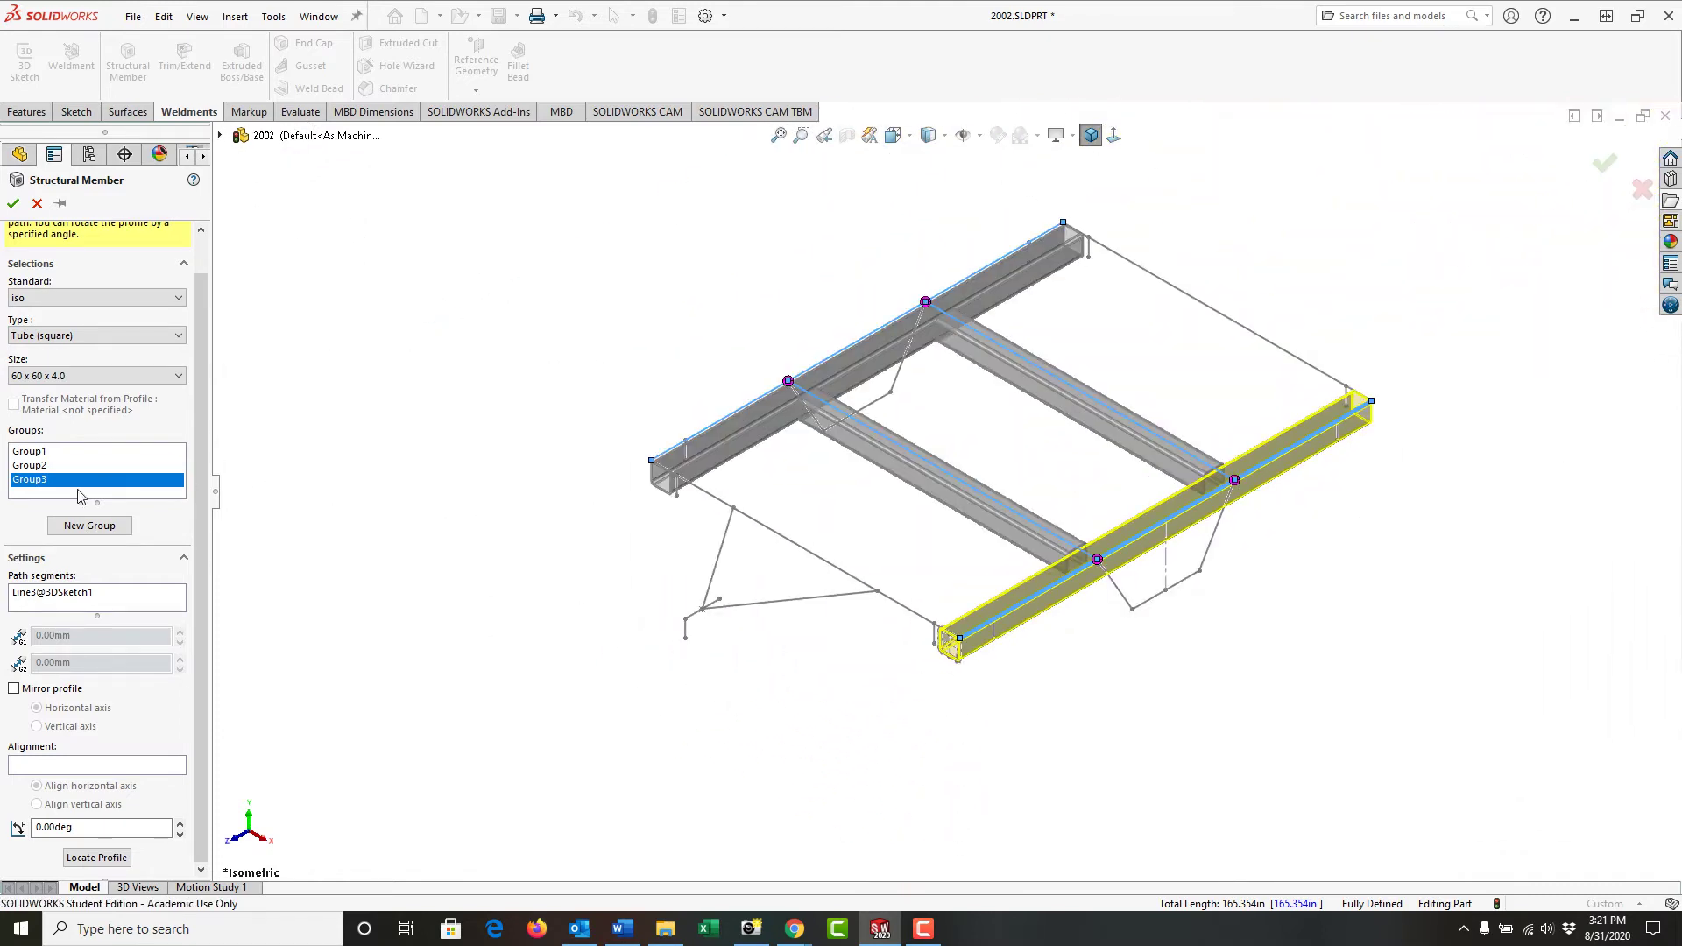
- Add Group4 with a tube along Line2, the front end rail, its outer profile corner on the pierce point
{"action": "left_click", "coordinate": [96, 531]}
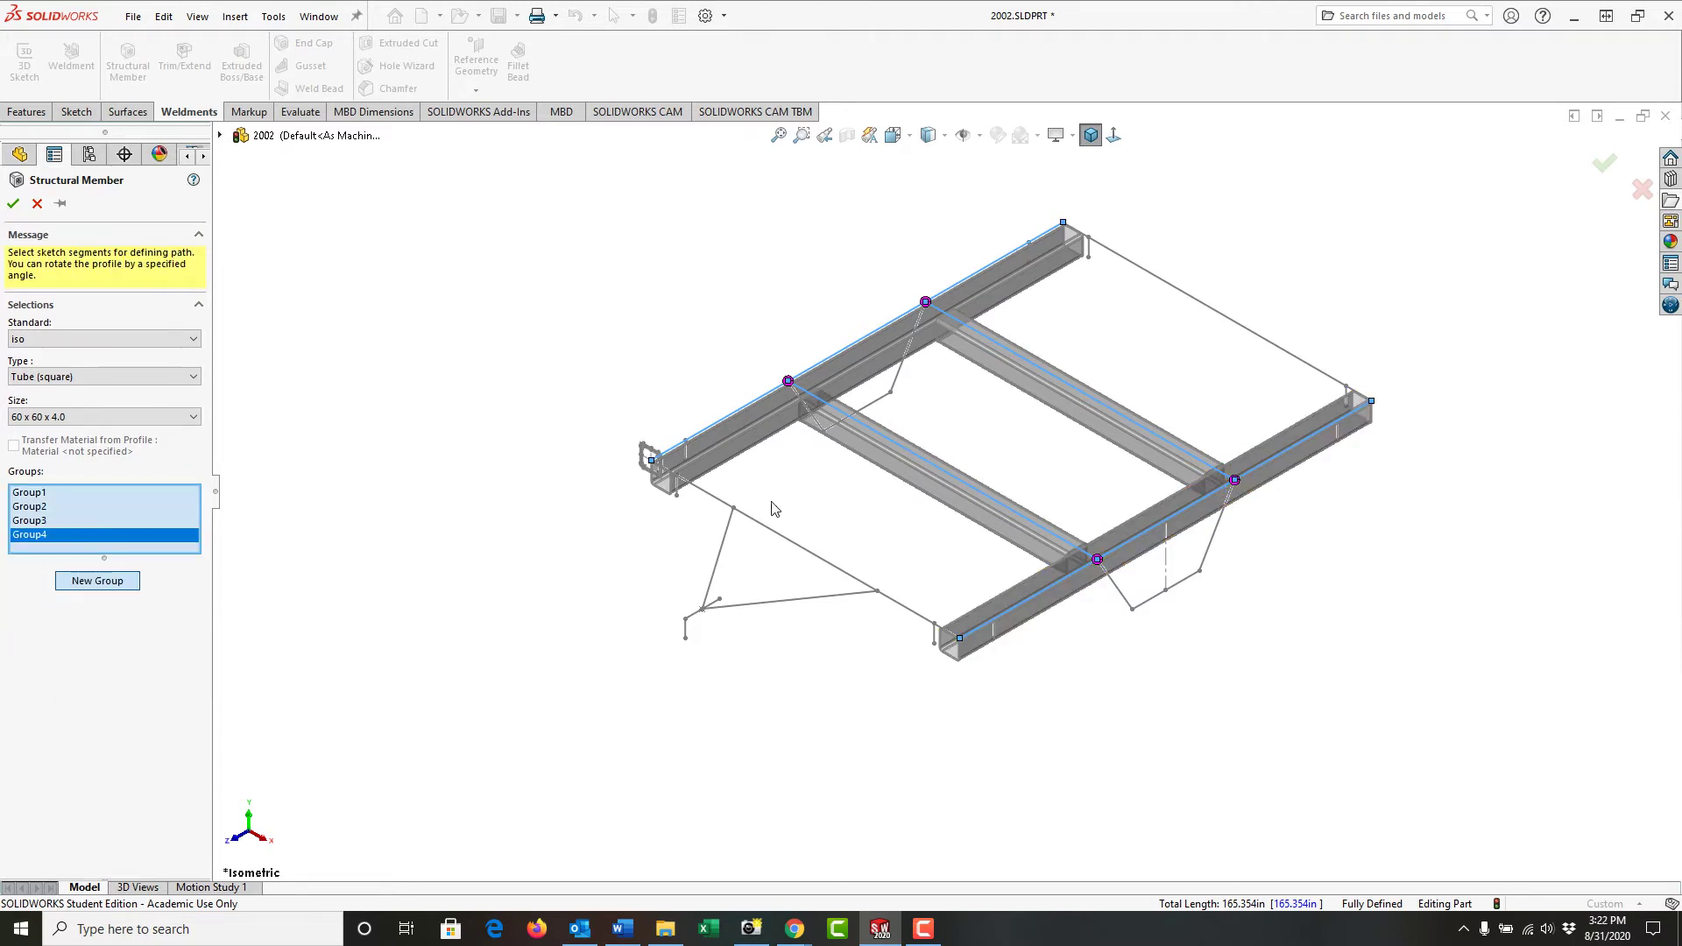
{"action": "left_click", "coordinate": [710, 503]}
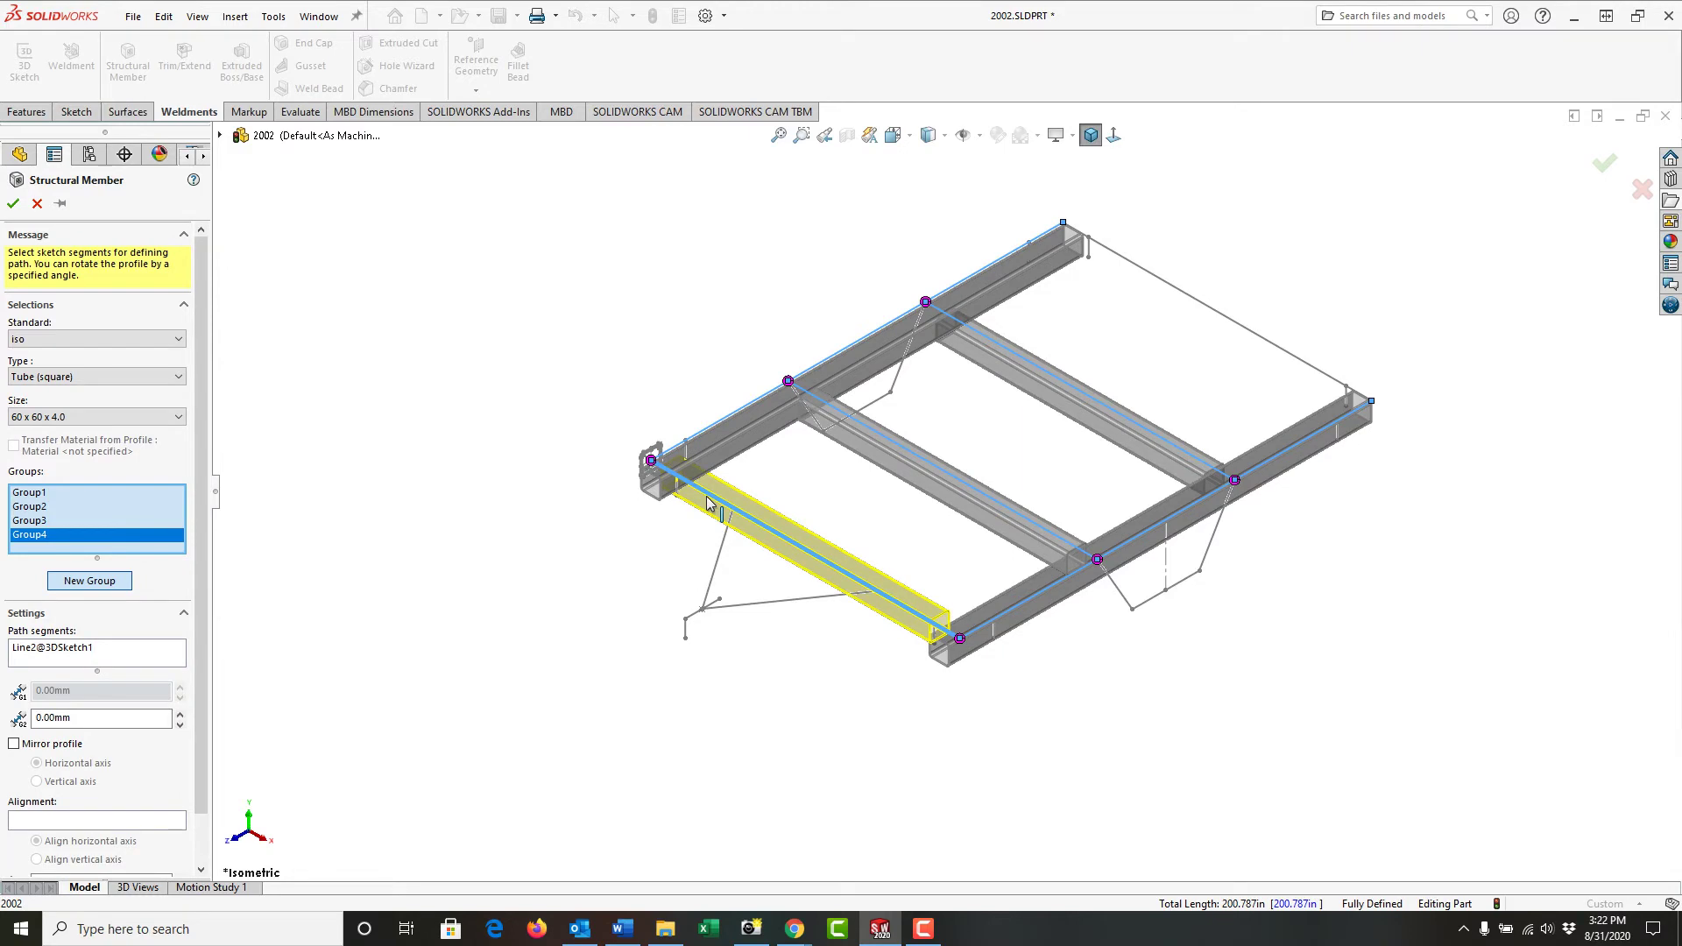
{"action": "scroll", "coordinate": [87, 832], "scroll_direction": "down", "scroll_amount": 2}
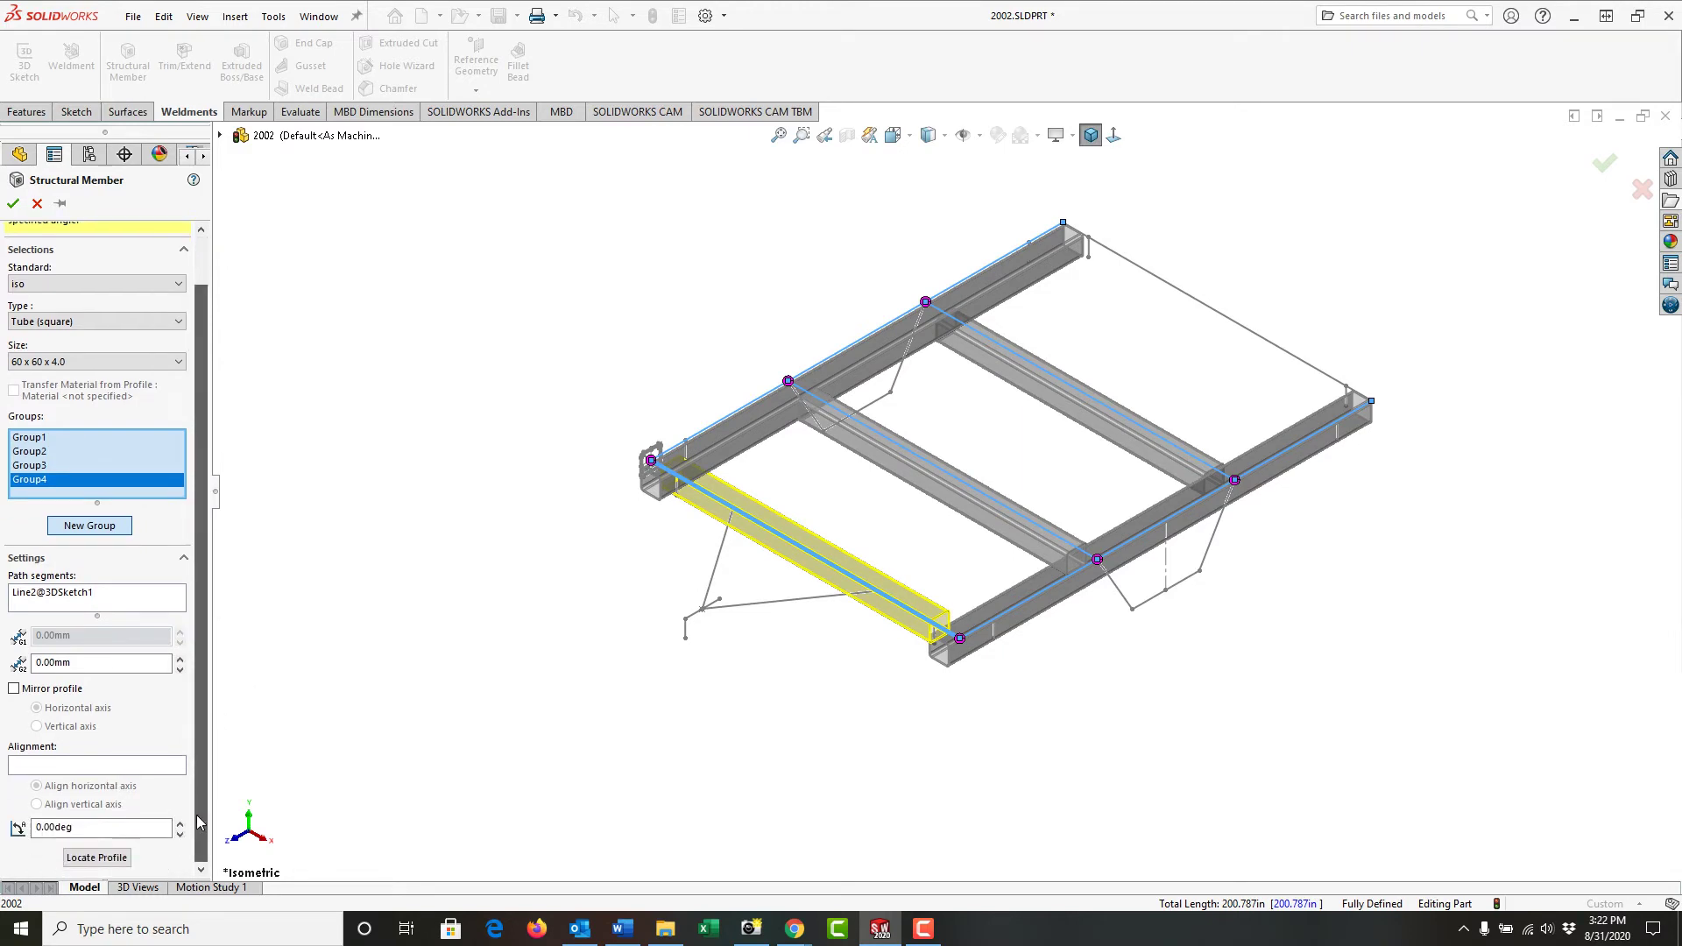
{"action": "left_click", "coordinate": [90, 860]}
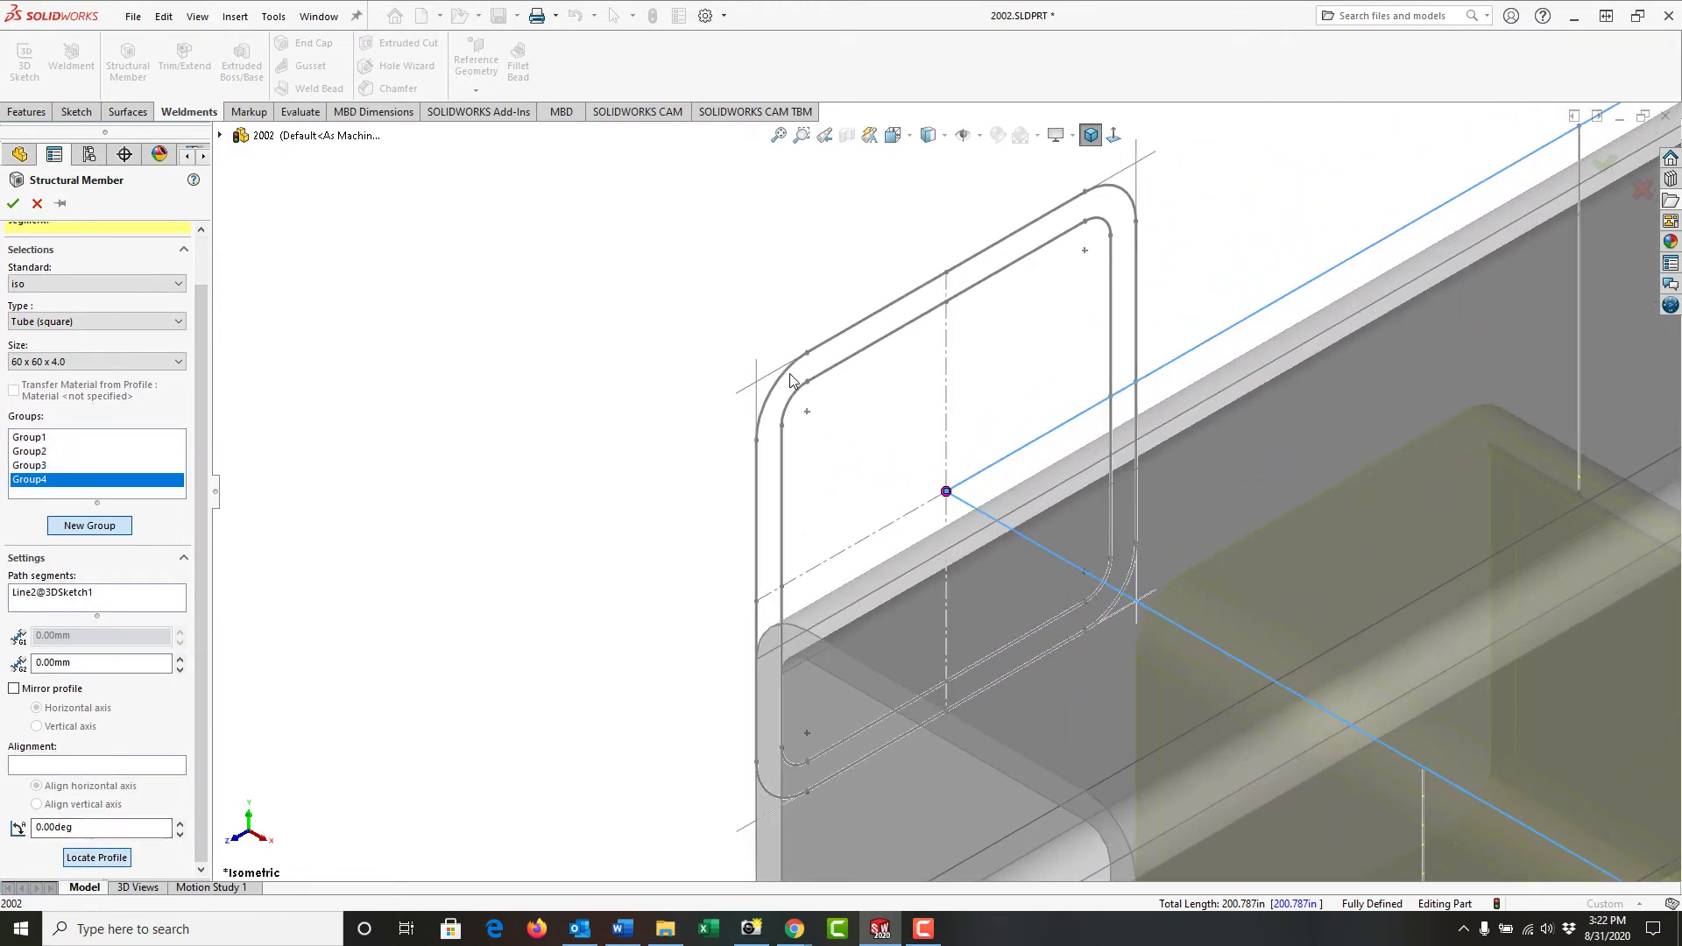
{"action": "left_click", "coordinate": [757, 388]}
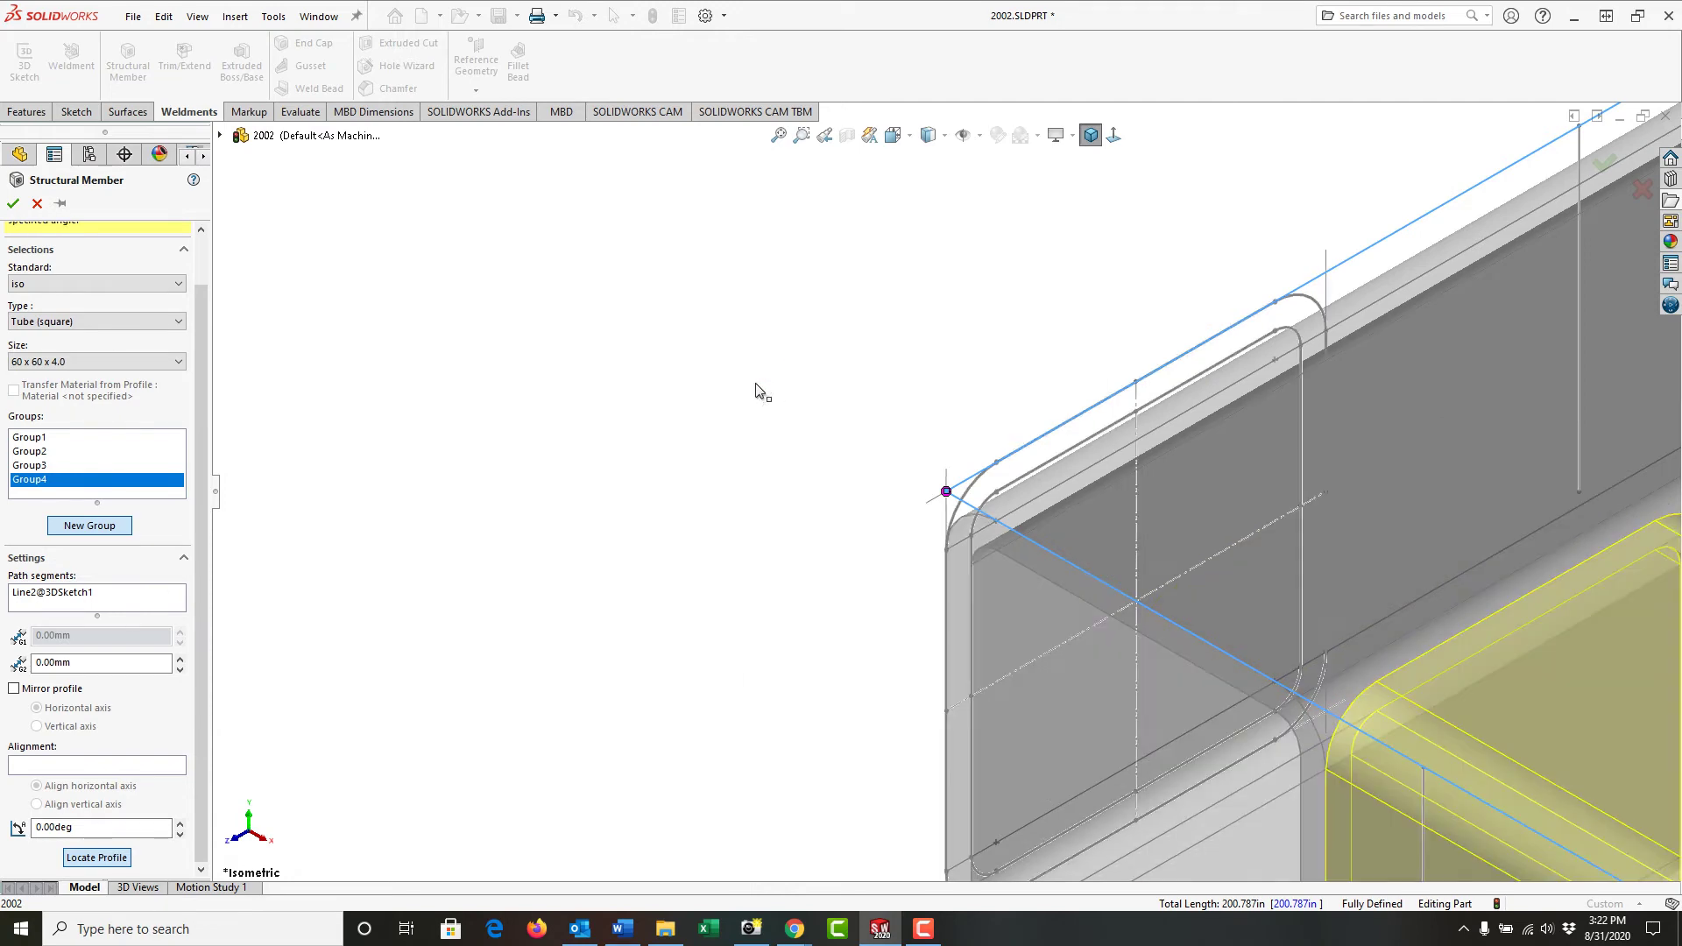
{"action": "left_click", "coordinate": [780, 136]}
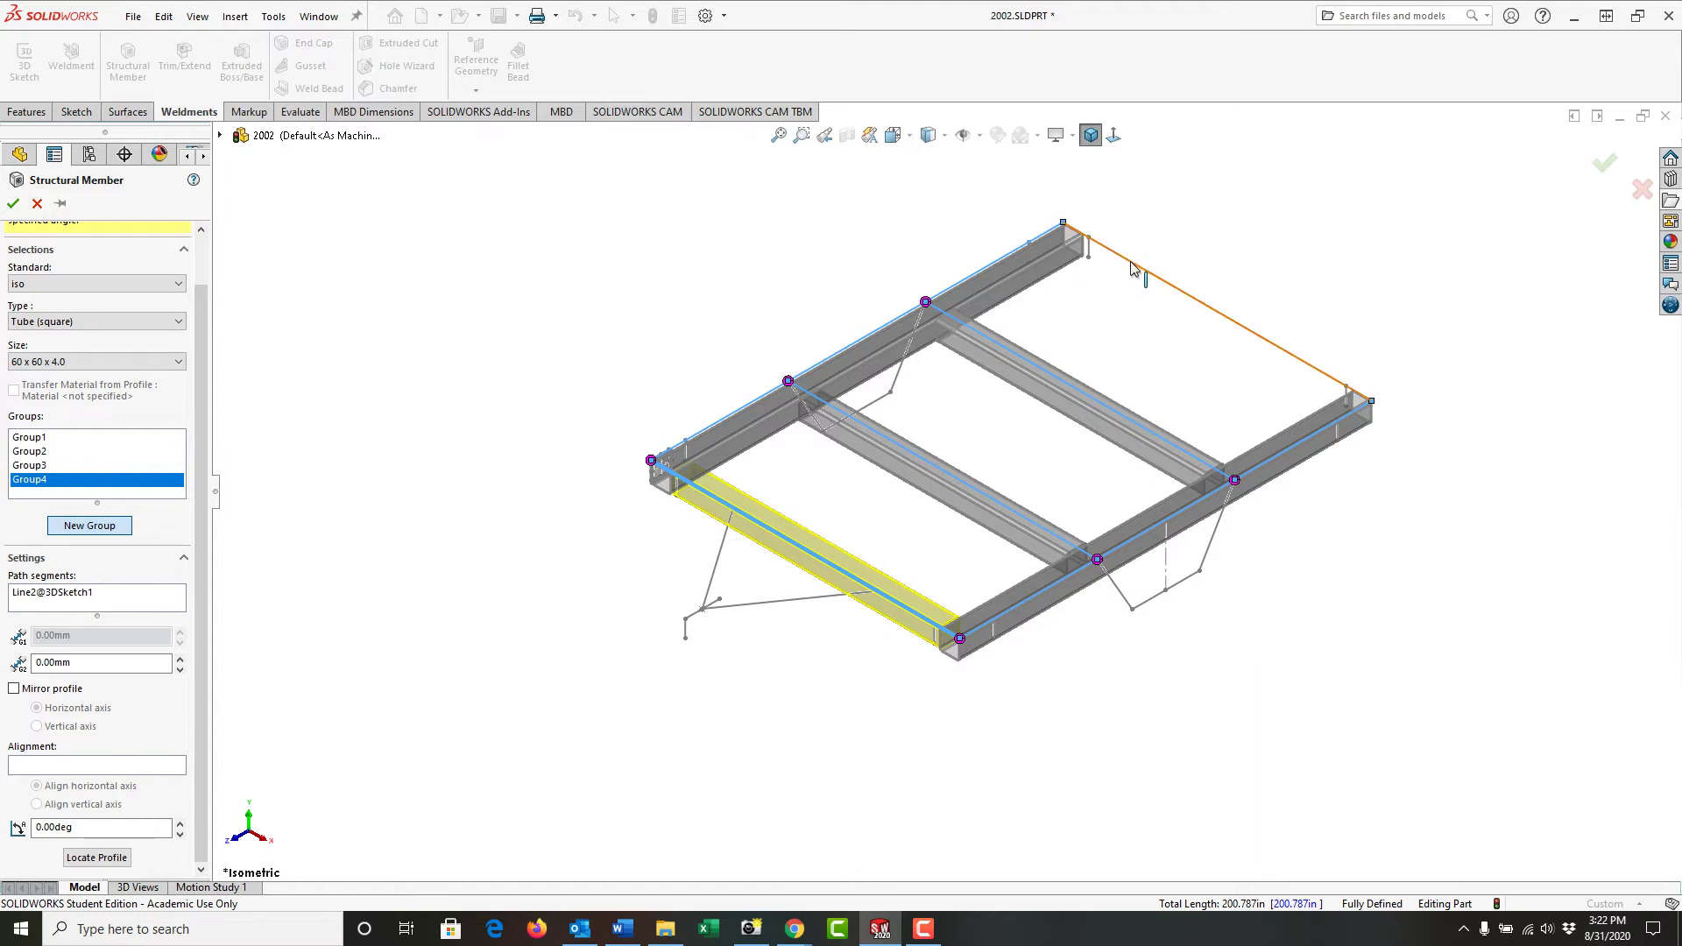
- Add Group5 with a tube along Line4, the remaining short end rail, profile corner on the pierce point
{"action": "left_click", "coordinate": [91, 525]}
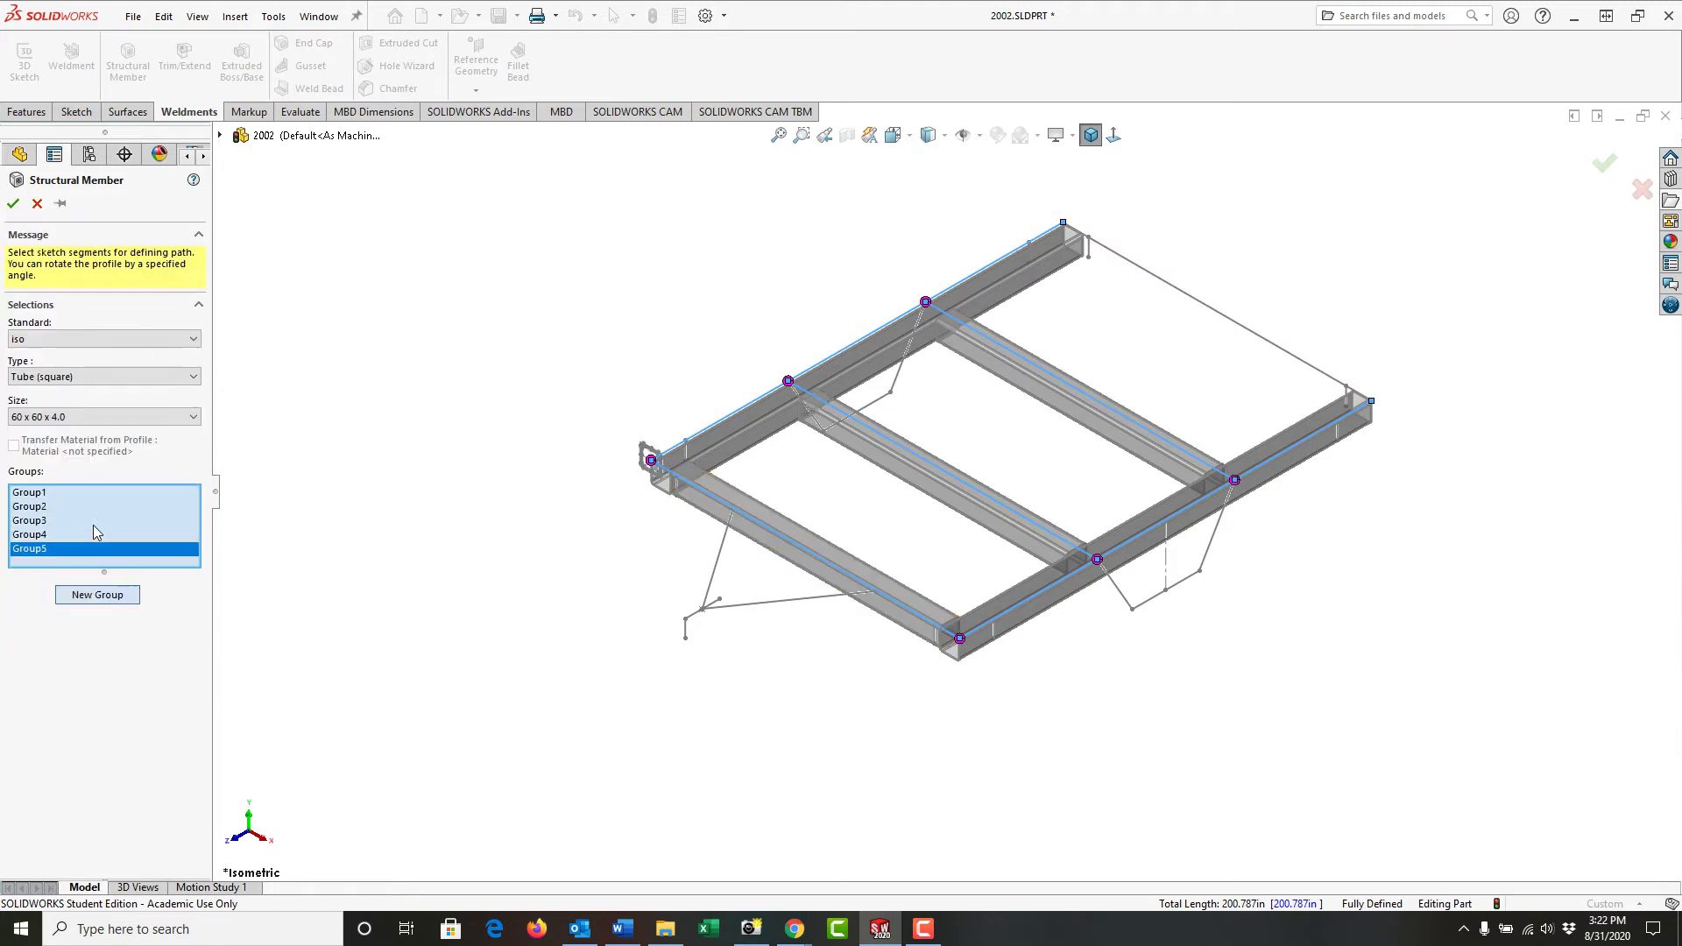
{"action": "left_click", "coordinate": [1212, 313]}
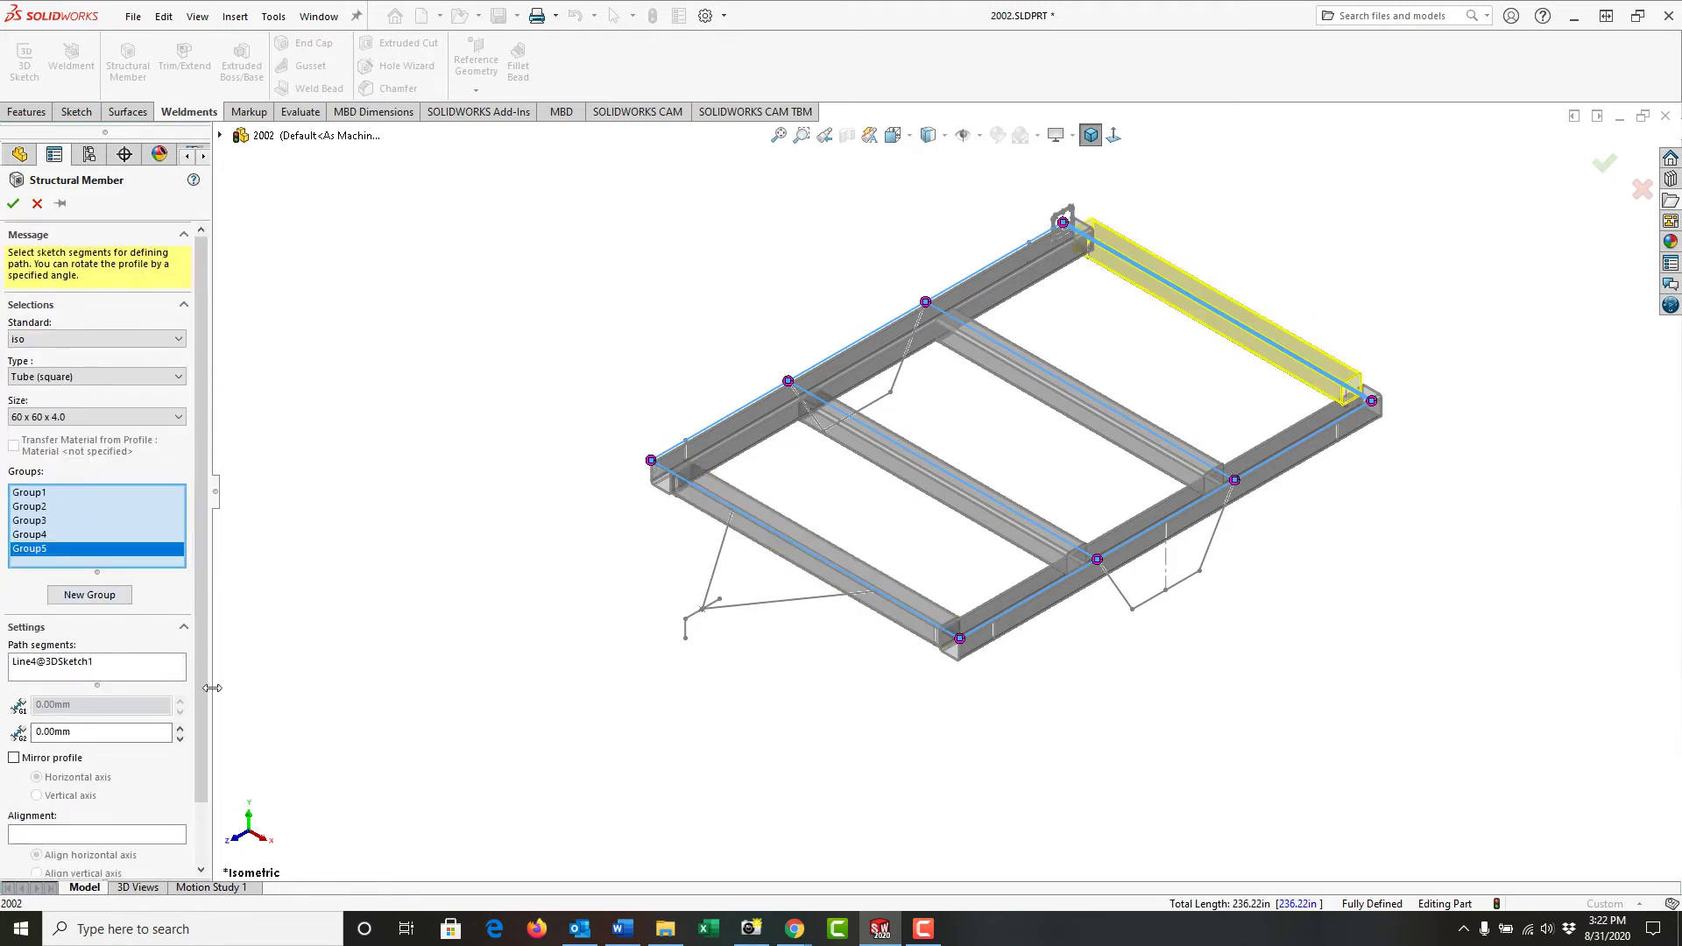
{"action": "scroll", "coordinate": [105, 745], "scroll_direction": "down", "scroll_amount": 2}
{"action": "left_click", "coordinate": [93, 858]}
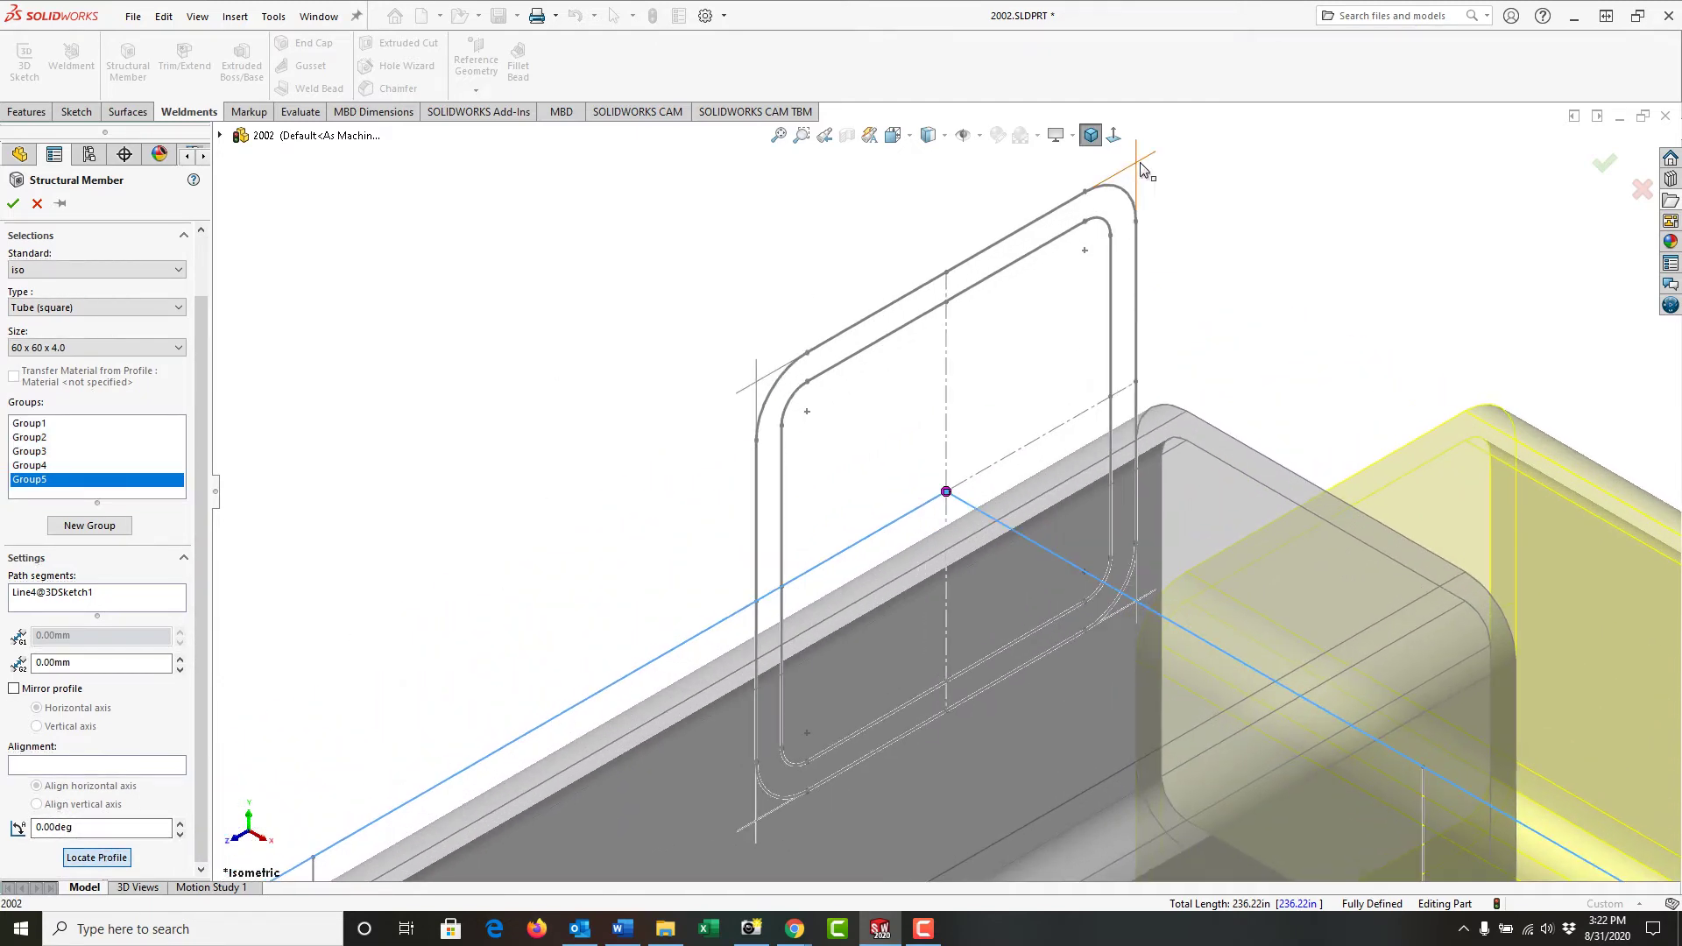
{"action": "left_click", "coordinate": [1137, 165]}
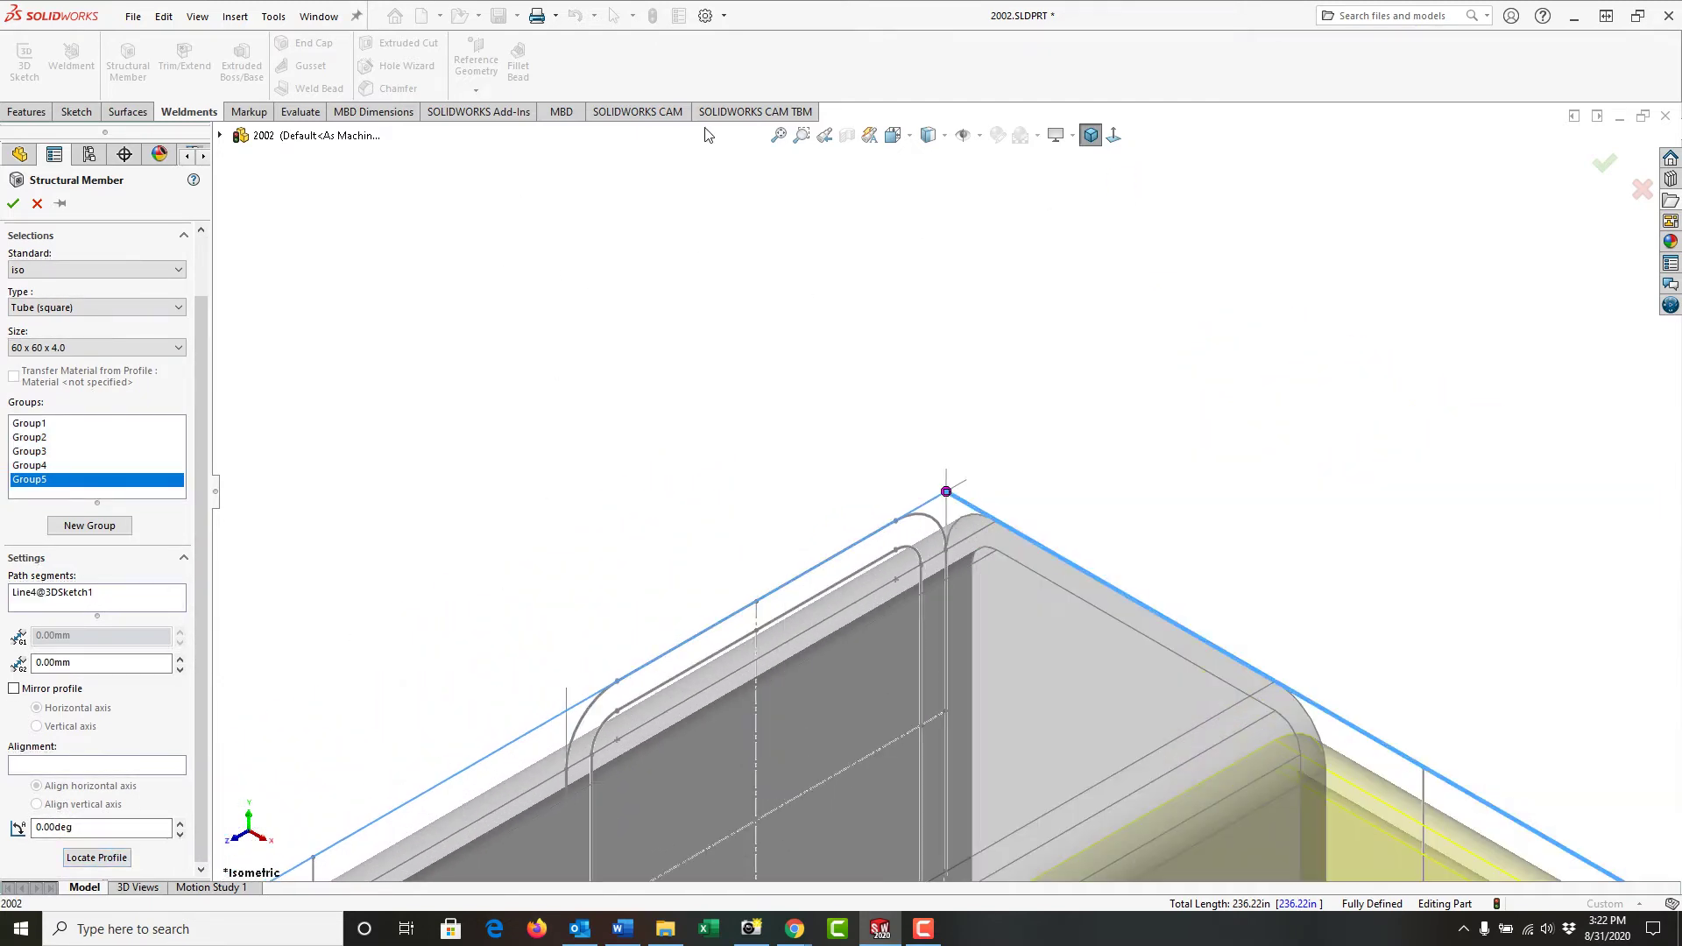
{"action": "left_click", "coordinate": [780, 136]}
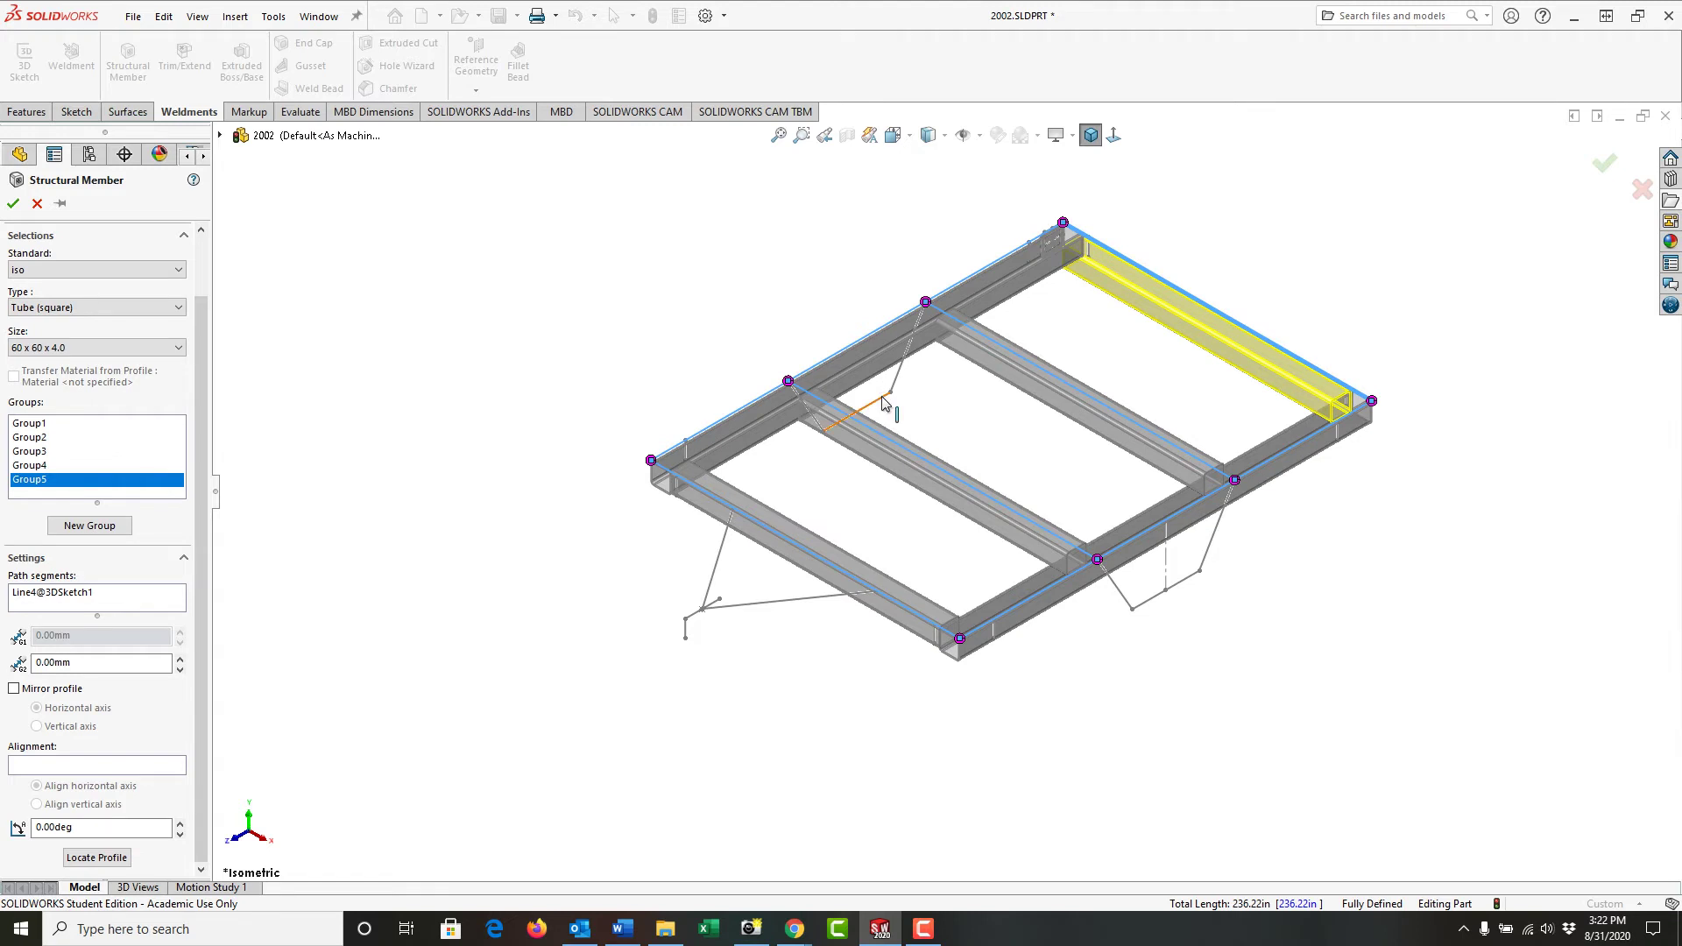
{"action": "left_click", "coordinate": [33, 424]}
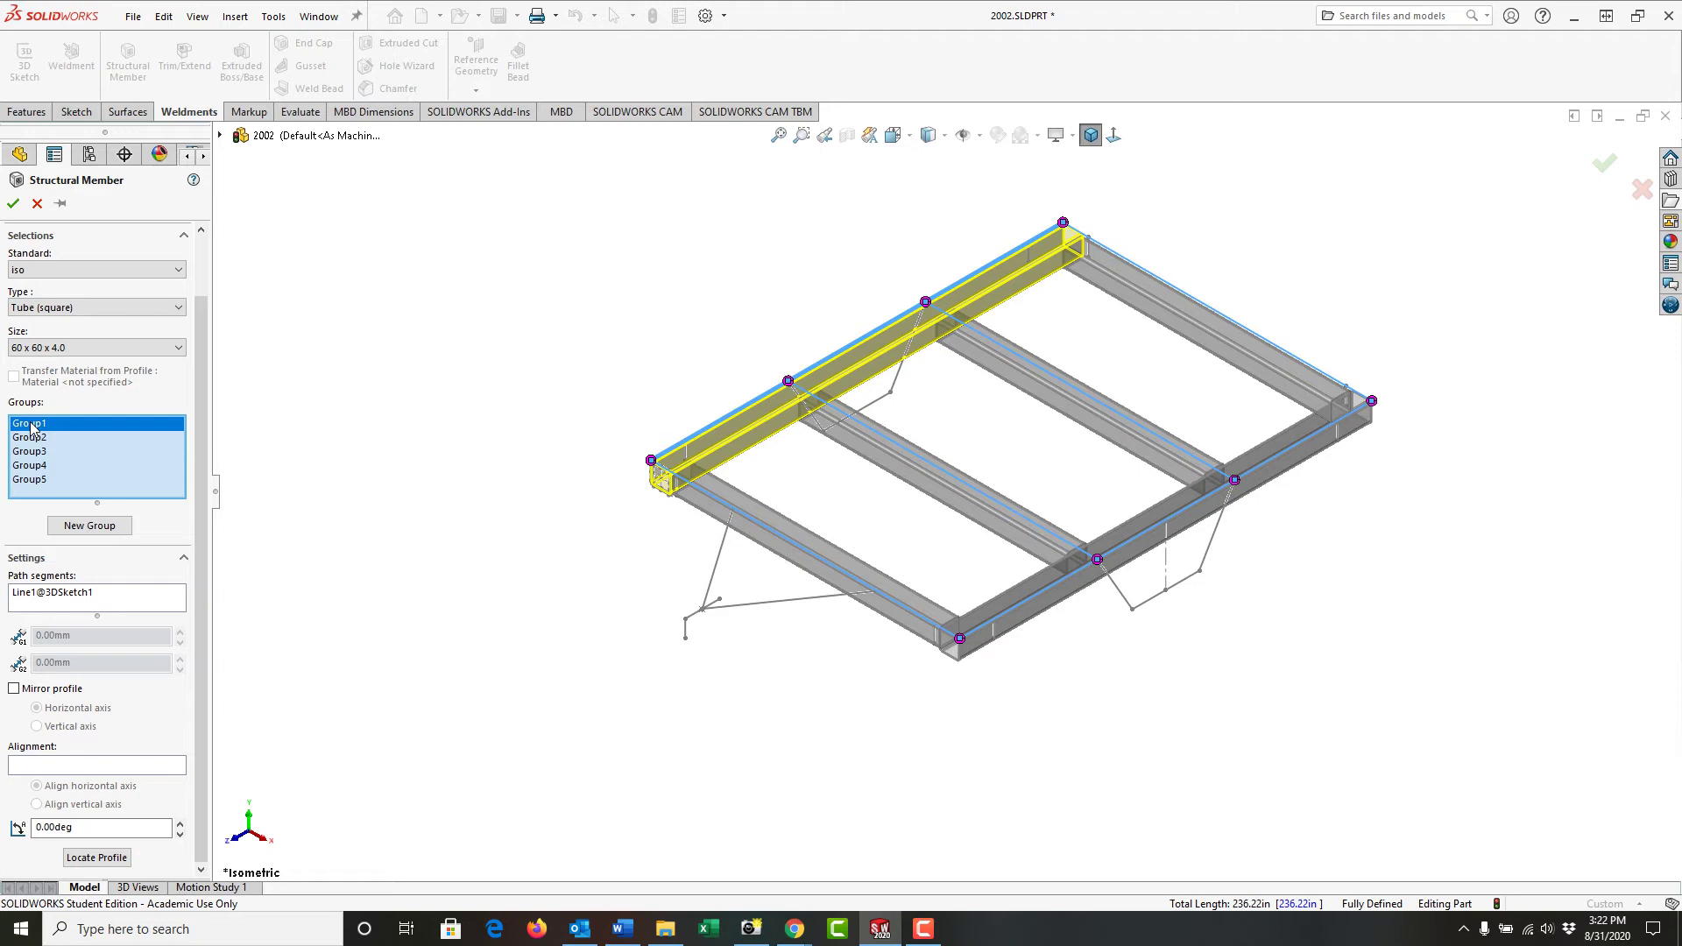
- Add the short axle-bracket lines as tubes: Line35 to Group1 and Line31 to Group3
{"action": "left_click", "coordinate": [156, 607]}
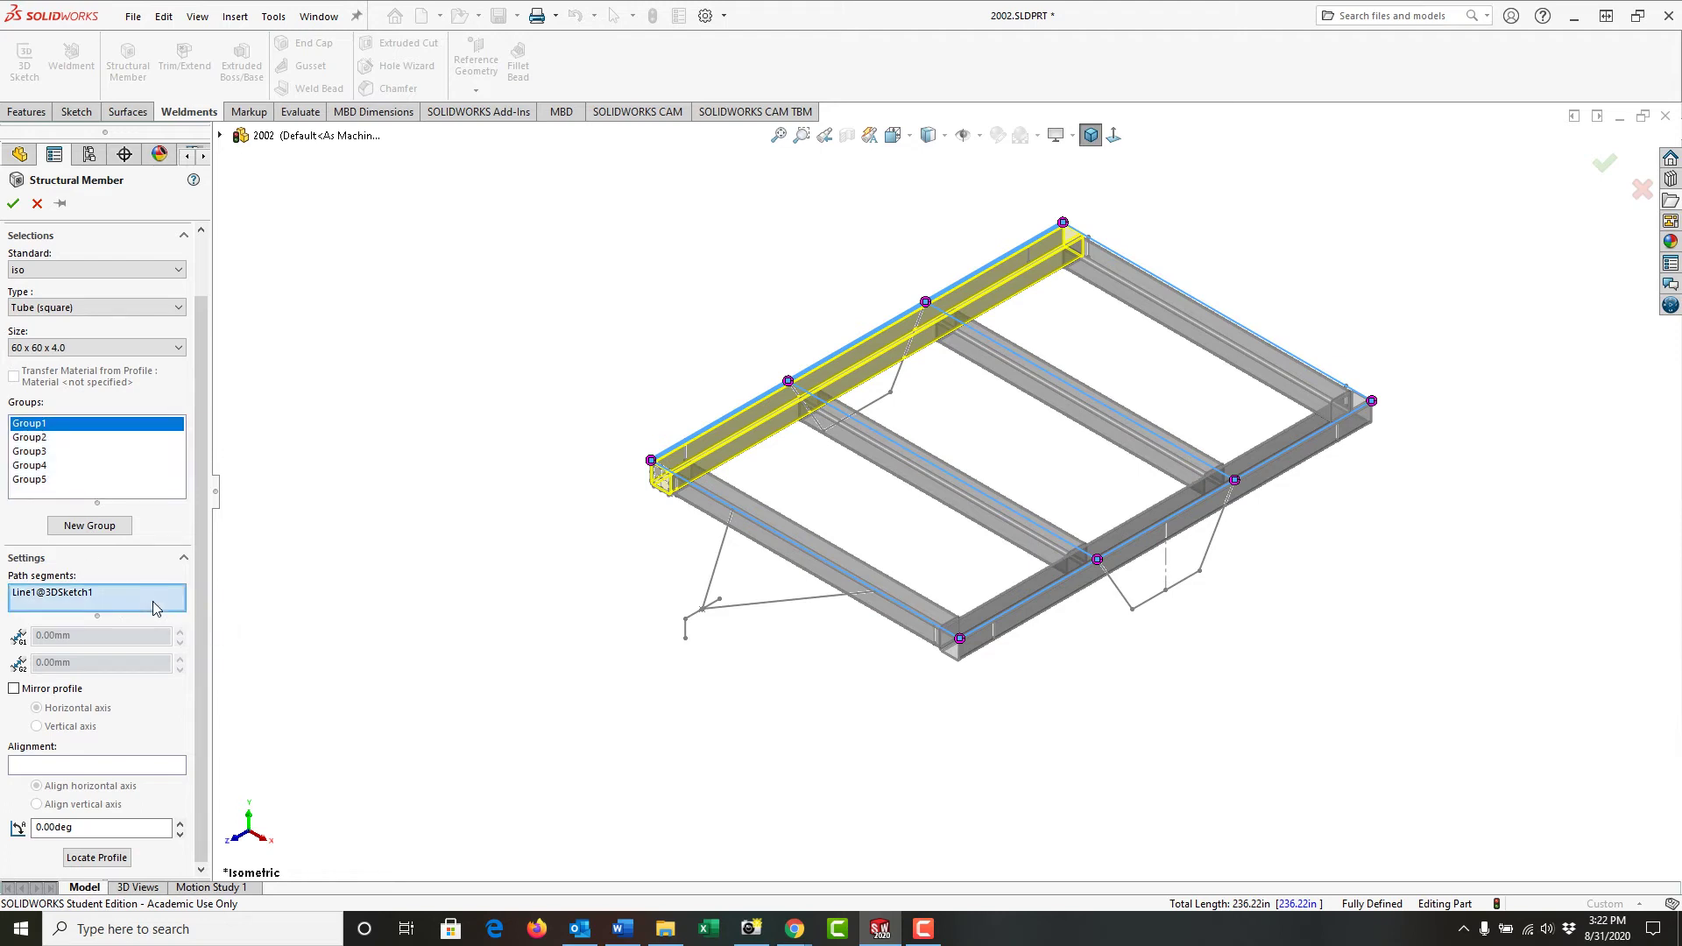
{"action": "left_click", "coordinate": [880, 410]}
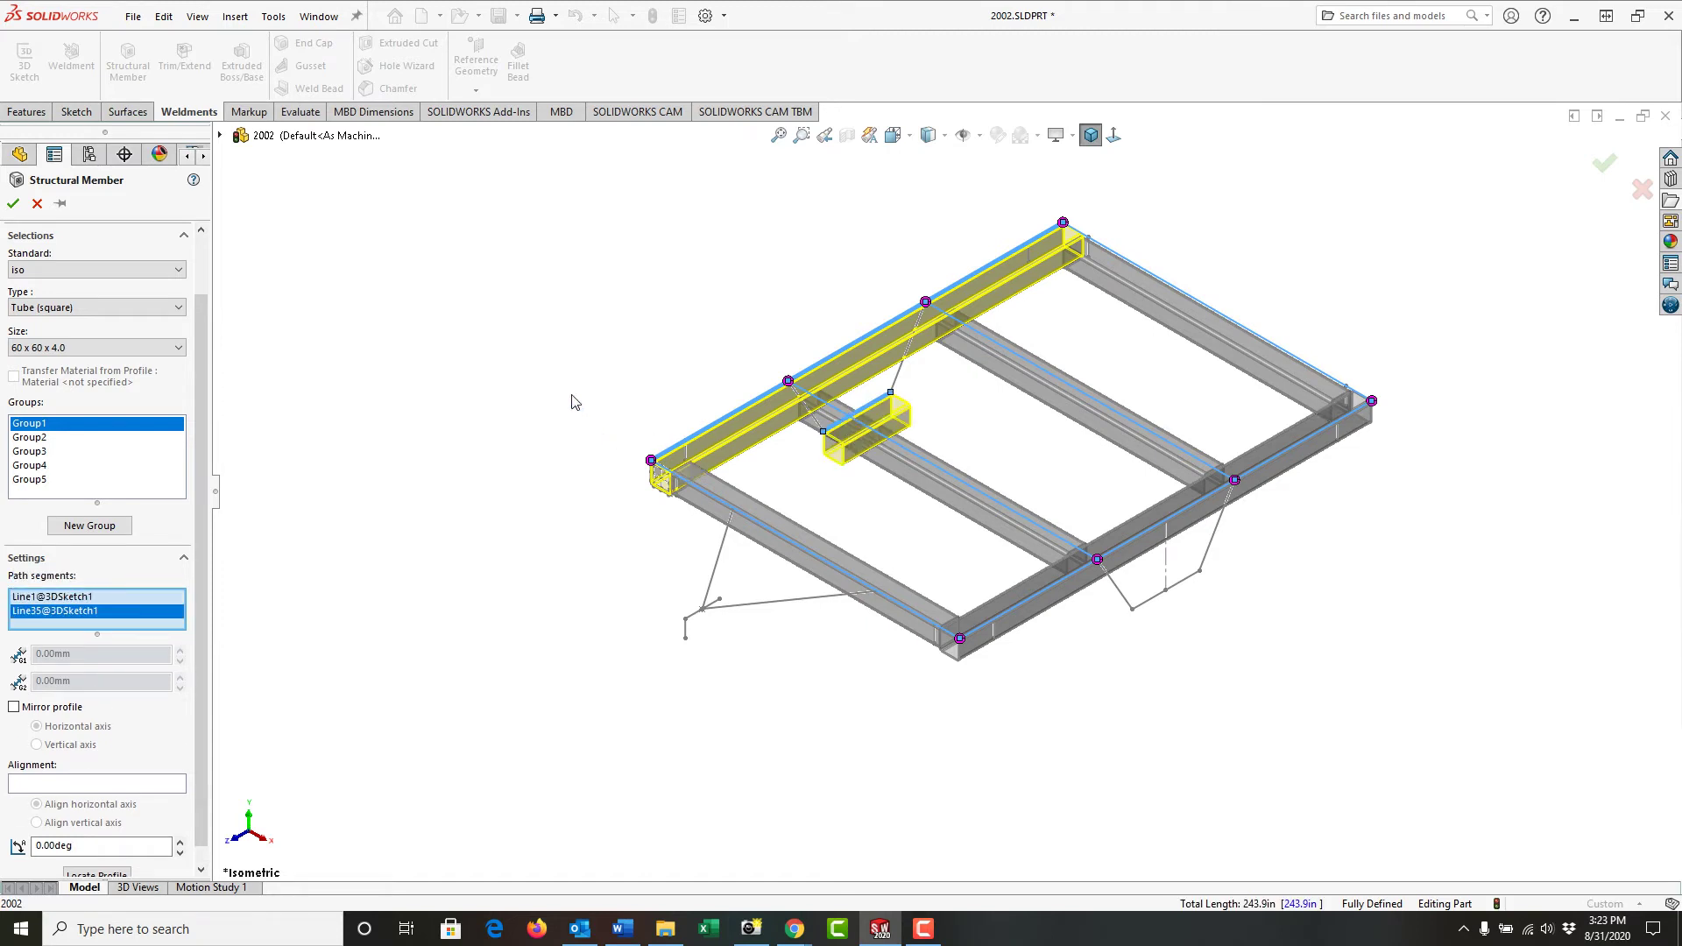
{"action": "left_click", "coordinate": [29, 437]}
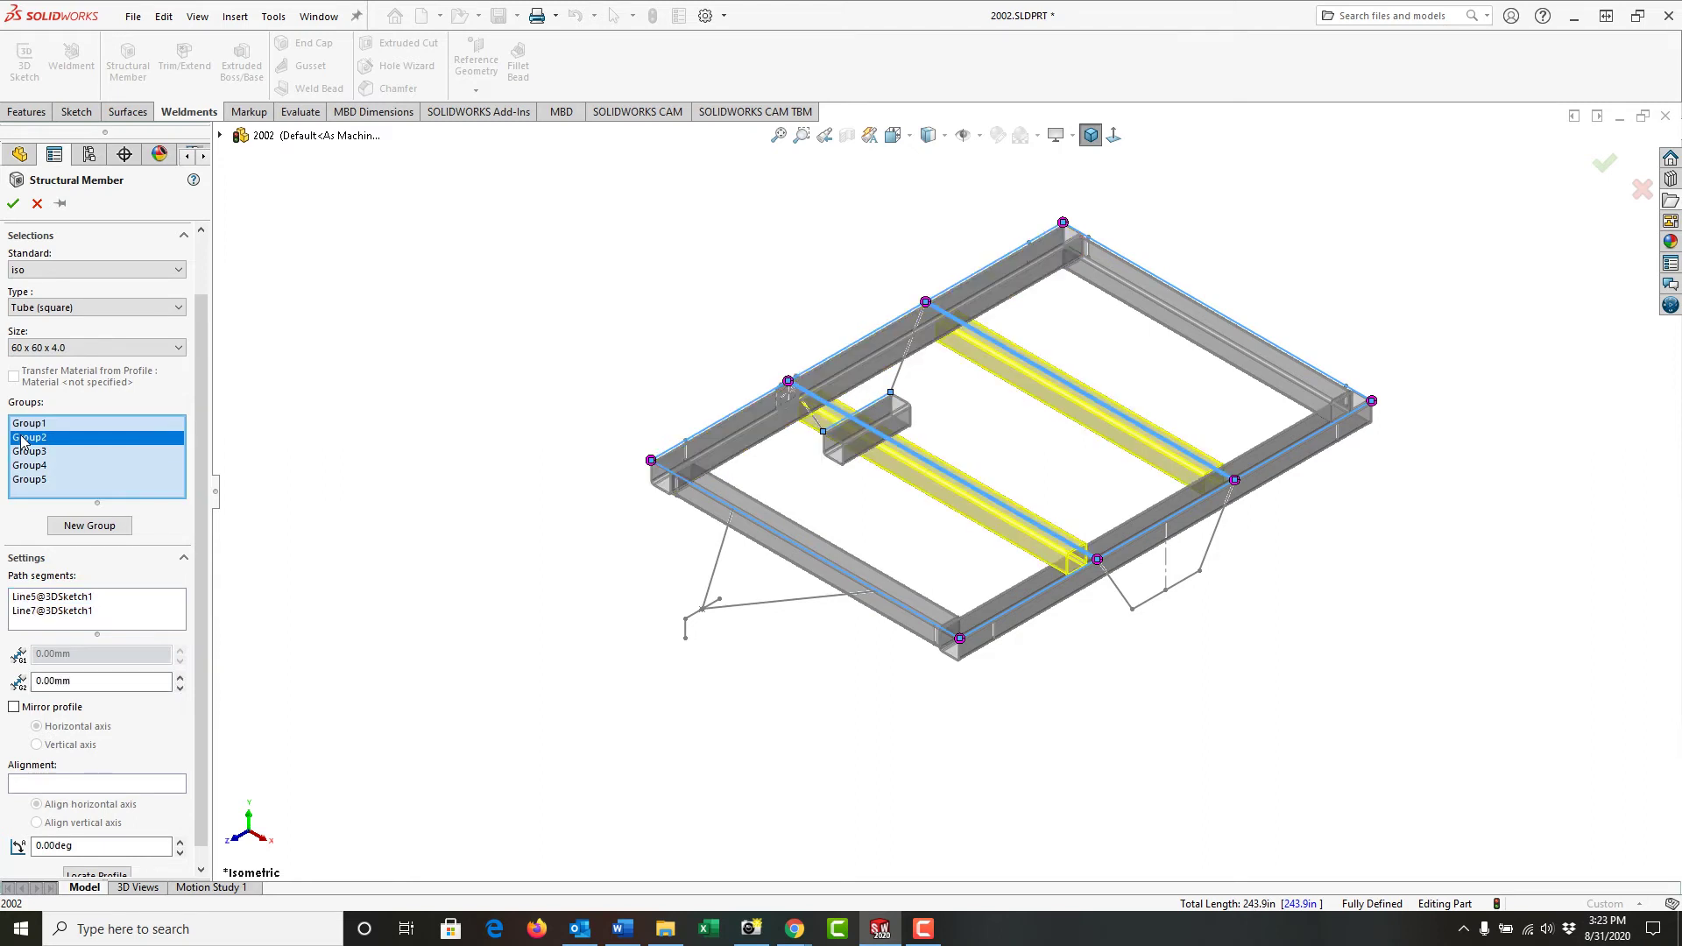
{"action": "left_click", "coordinate": [24, 453]}
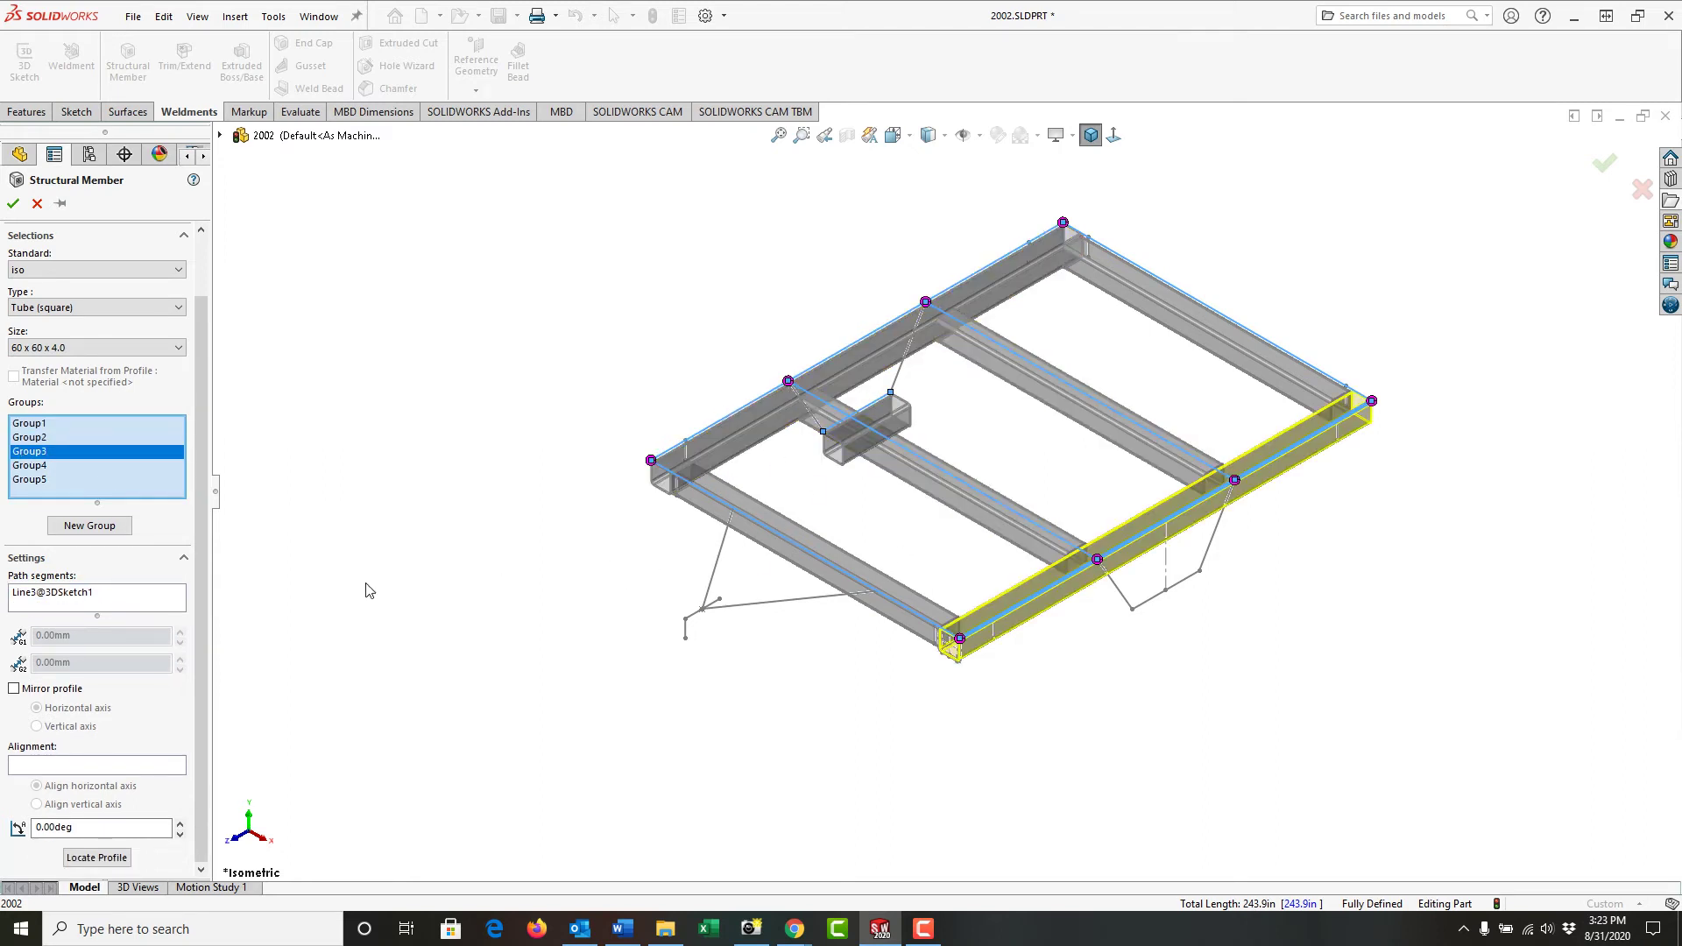
{"action": "left_click", "coordinate": [117, 608]}
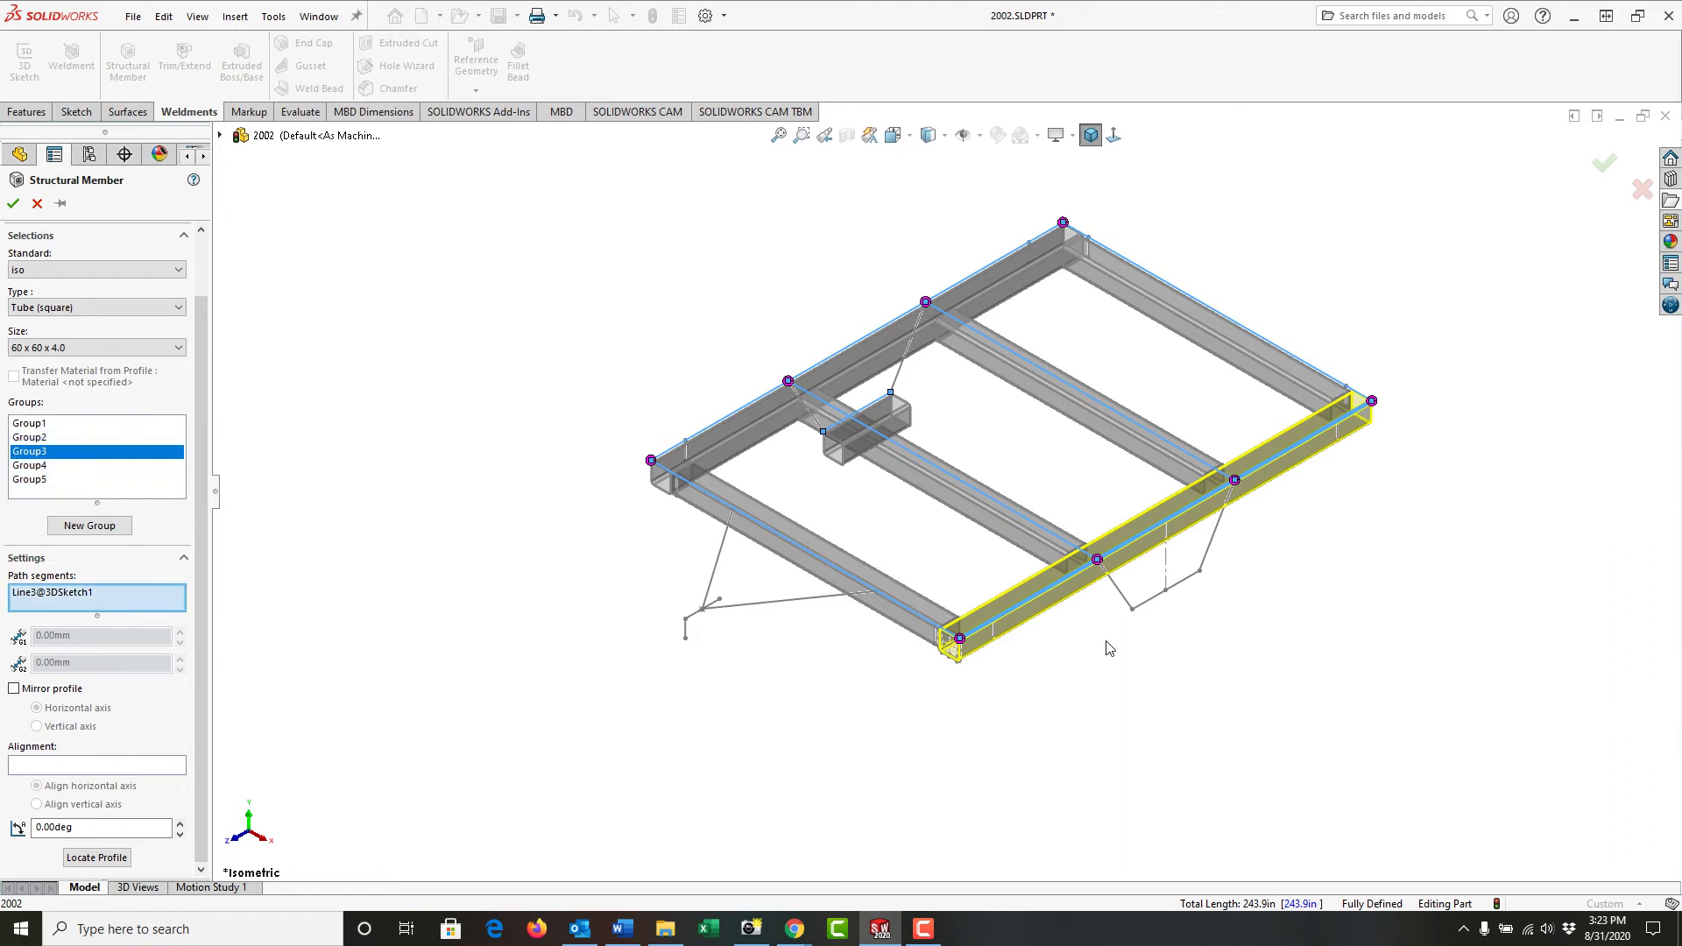
{"action": "left_click", "coordinate": [1152, 611]}
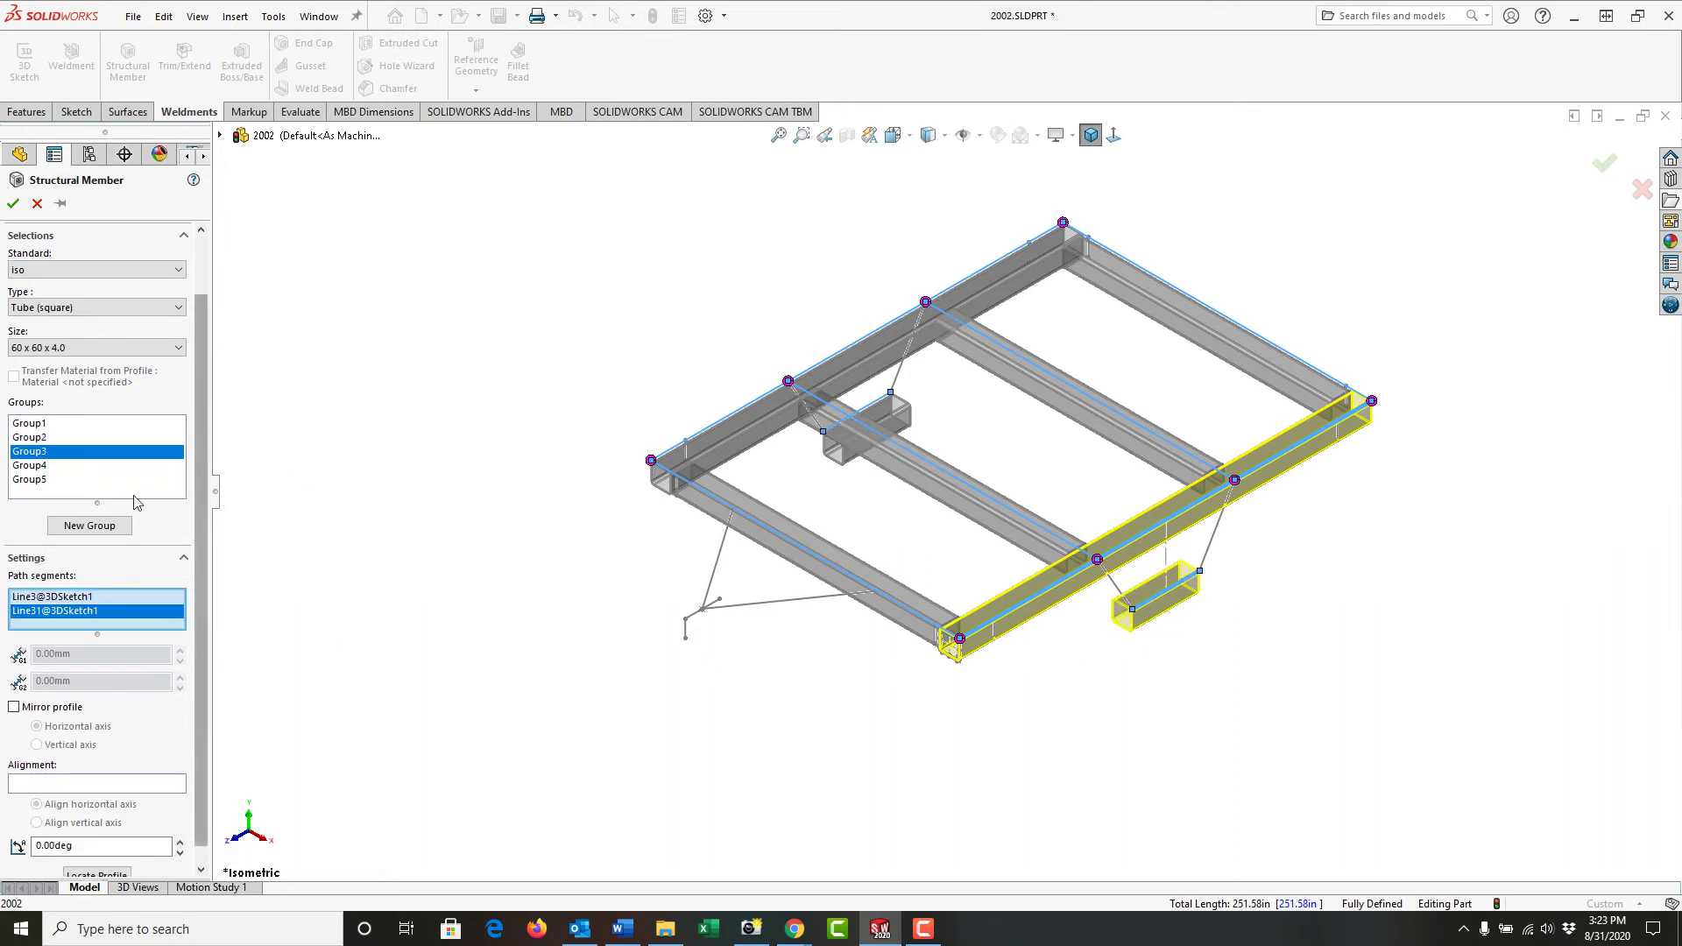
- Create Group6 with a square tube along Line11 at the hitch end, locating its profile on the path
{"action": "left_click", "coordinate": [97, 526]}
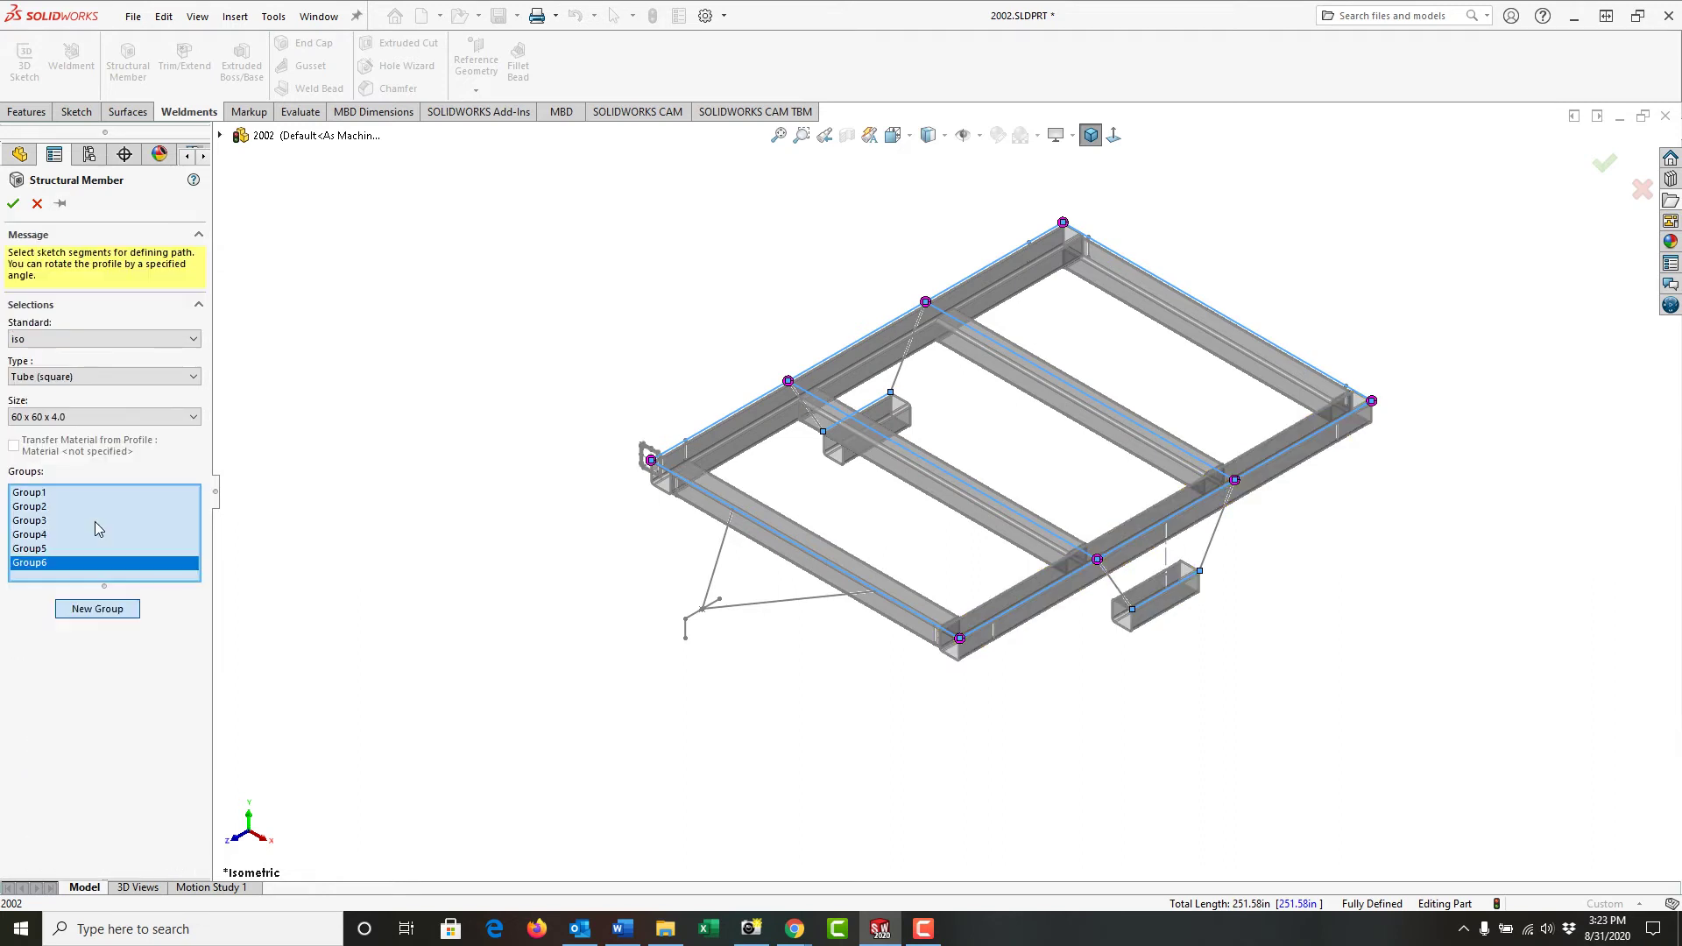
{"action": "left_click", "coordinate": [699, 620]}
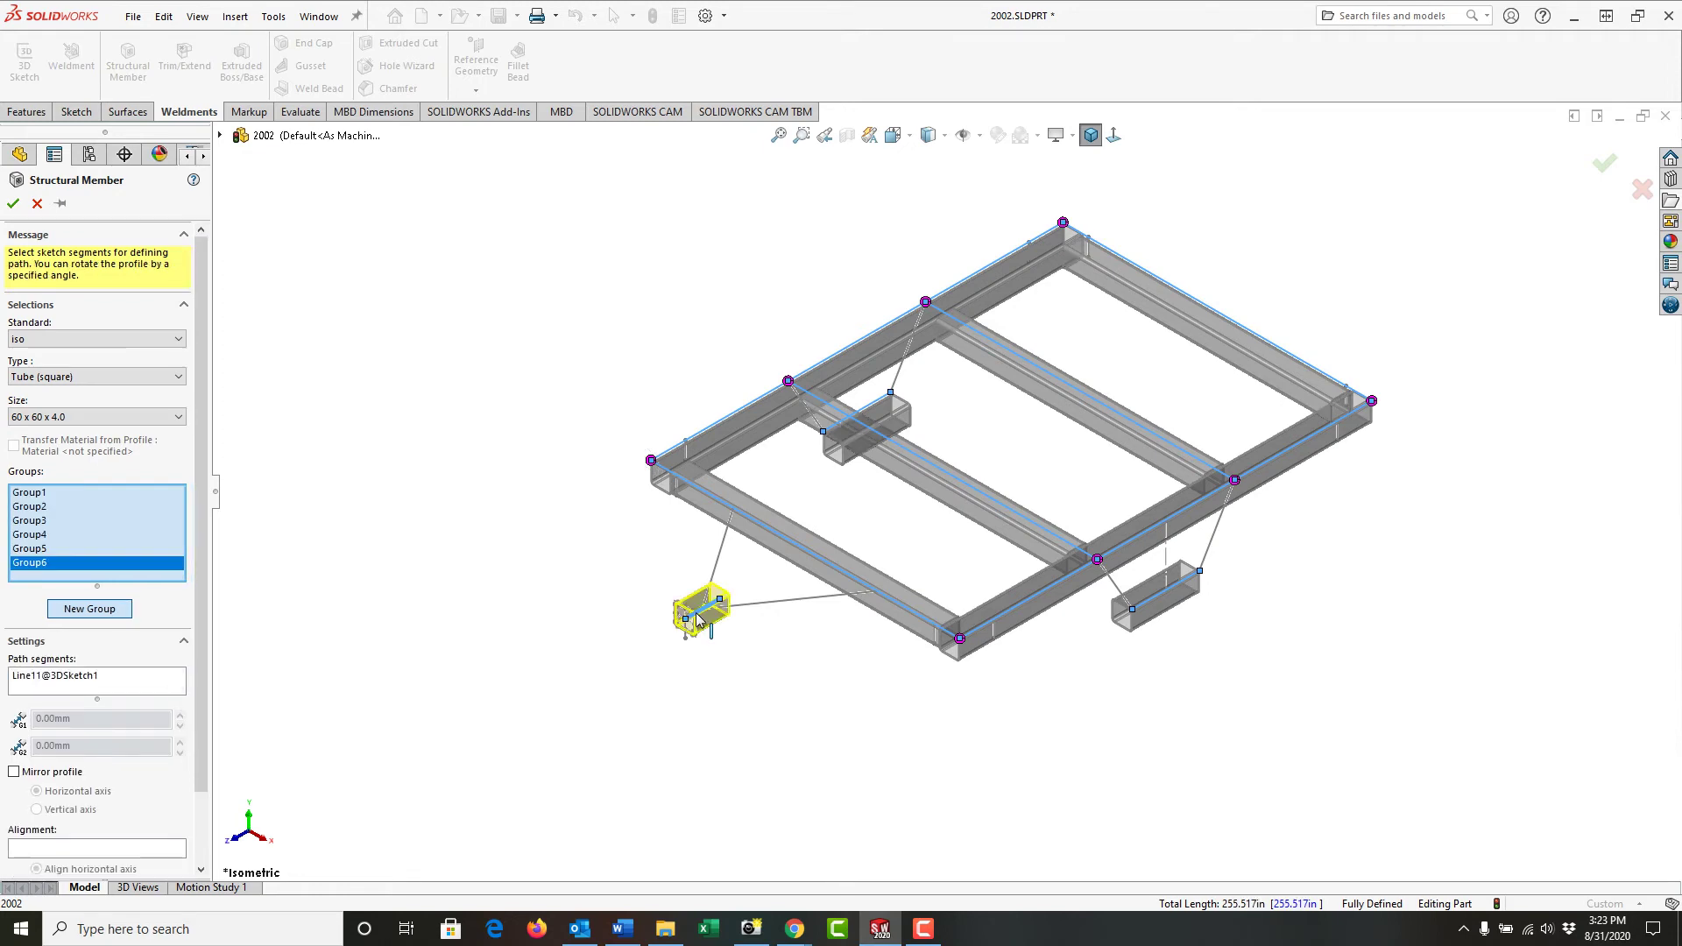
{"action": "scroll", "coordinate": [206, 732], "scroll_direction": "down", "scroll_amount": 2}
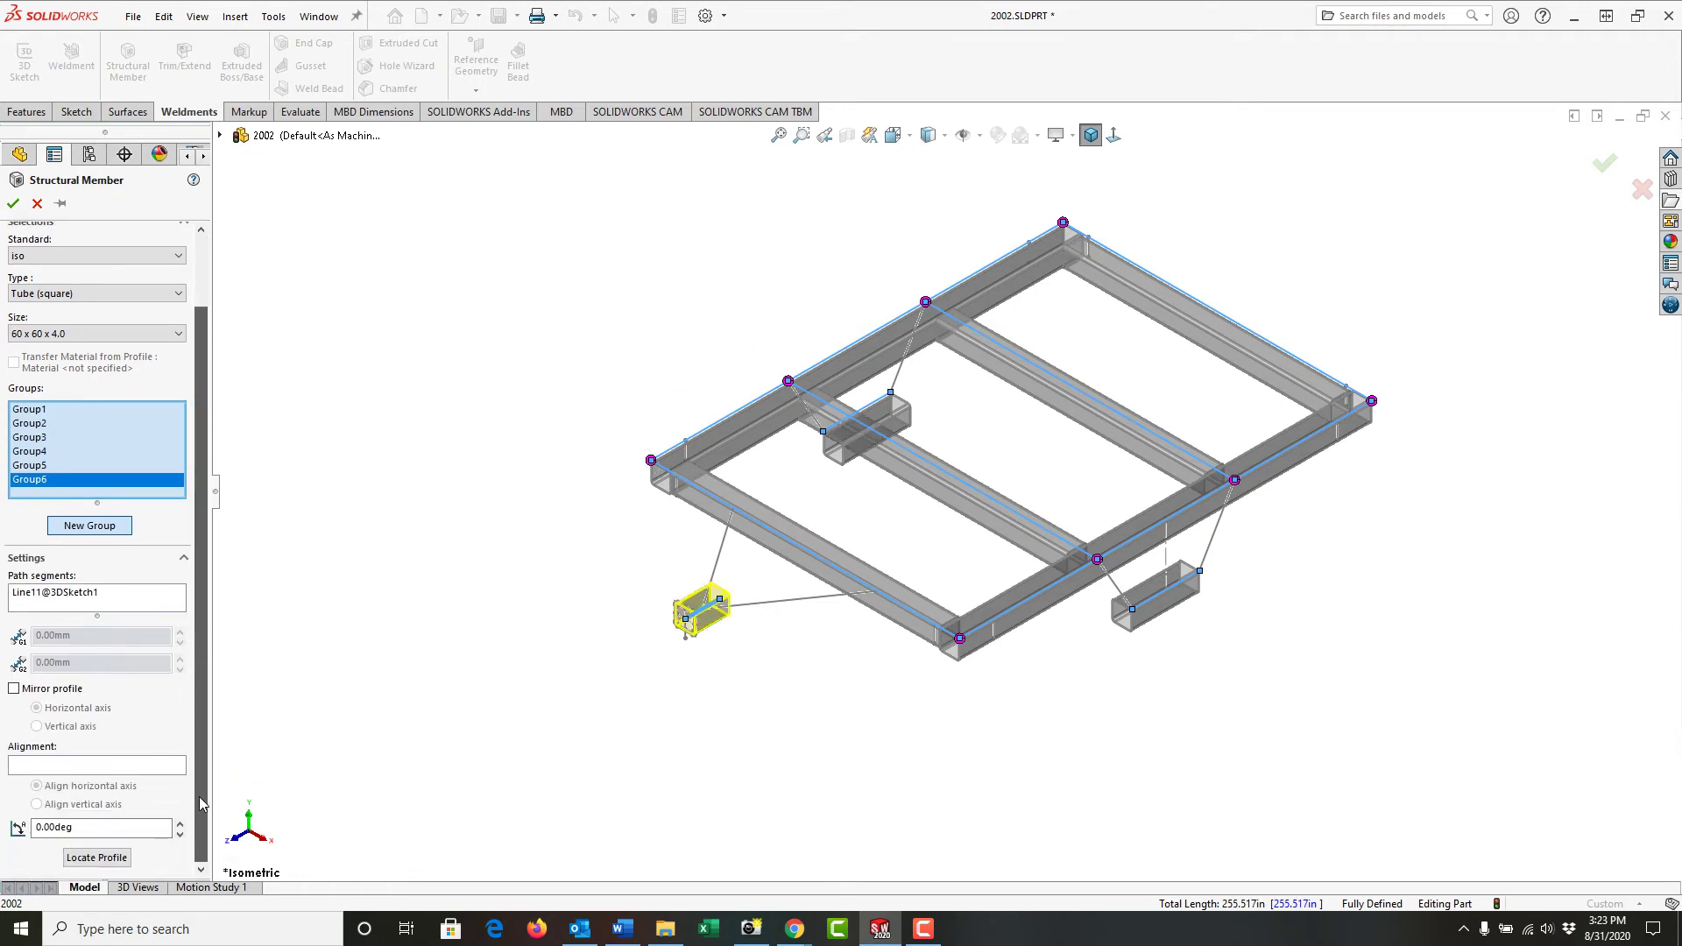
{"action": "left_click", "coordinate": [91, 858]}
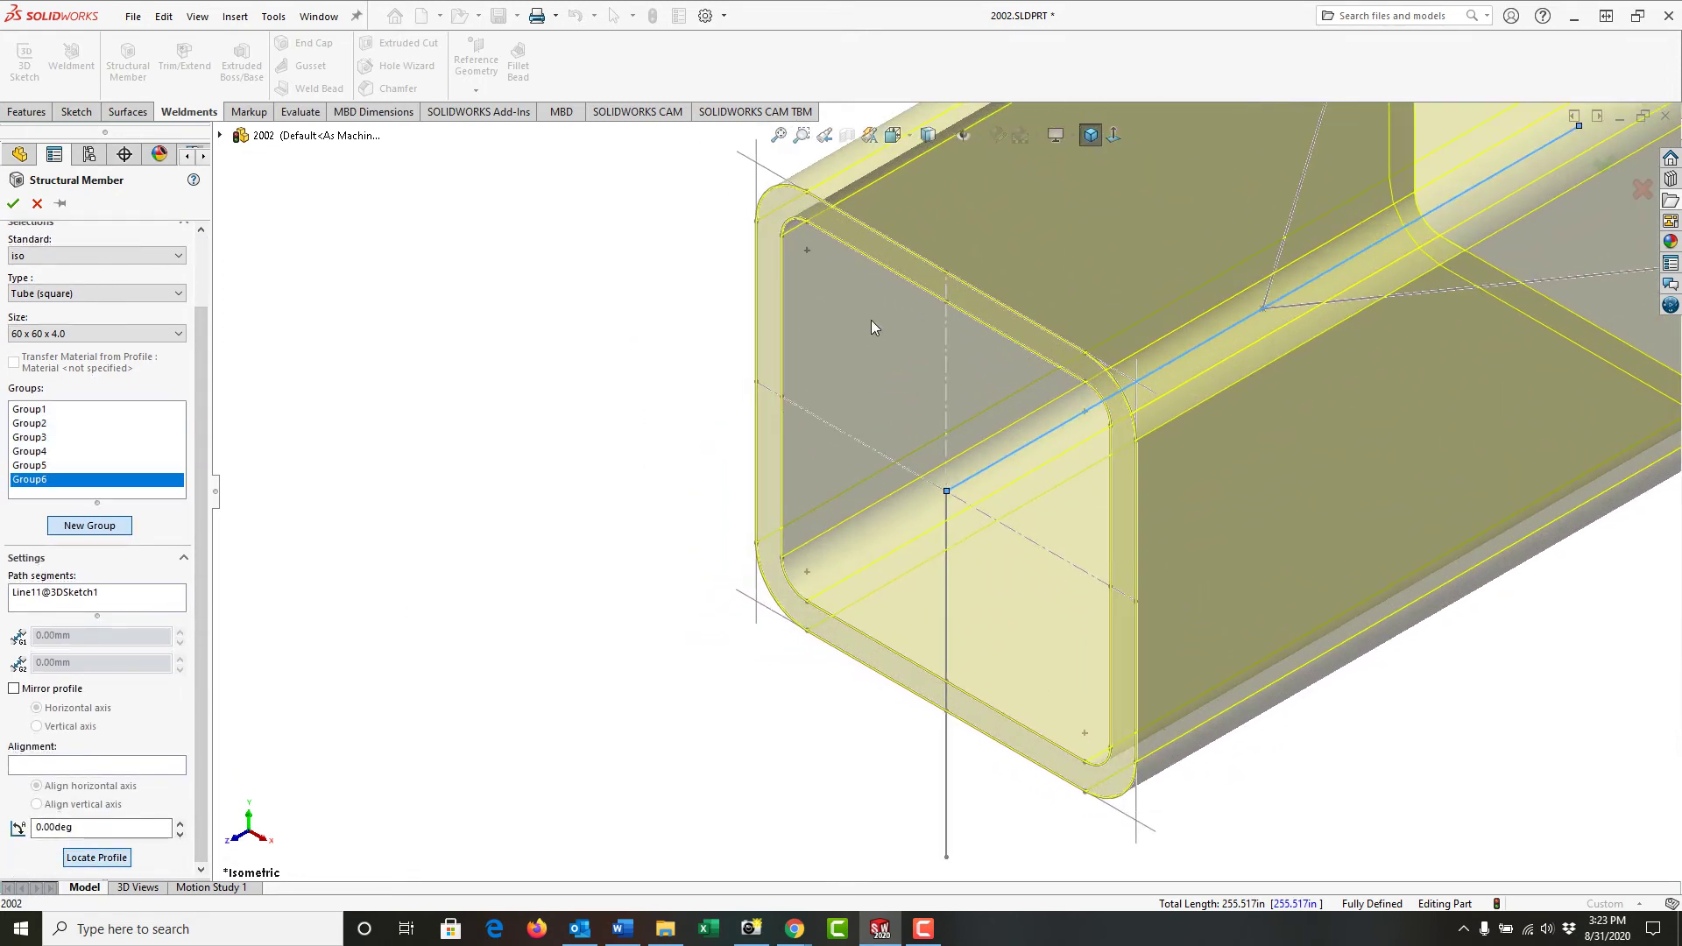
{"action": "left_click", "coordinate": [945, 270]}
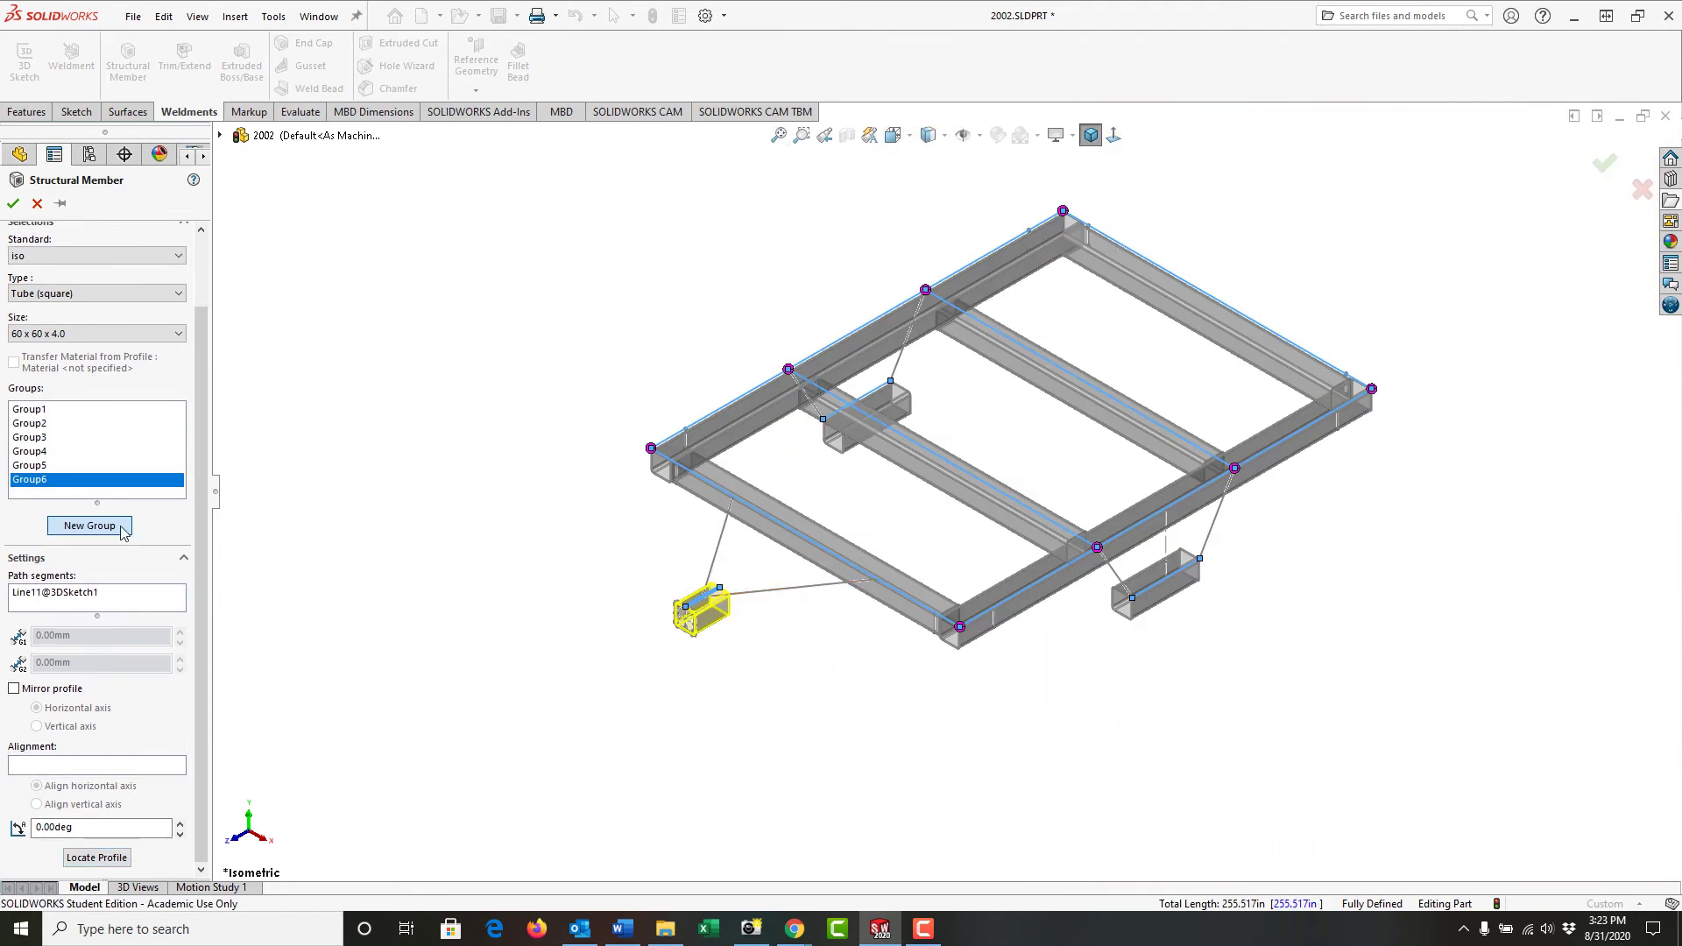
- Create Group7 with a square tube along Line9, the hitch tongue line, and check its profile placement
{"action": "left_click", "coordinate": [90, 526]}
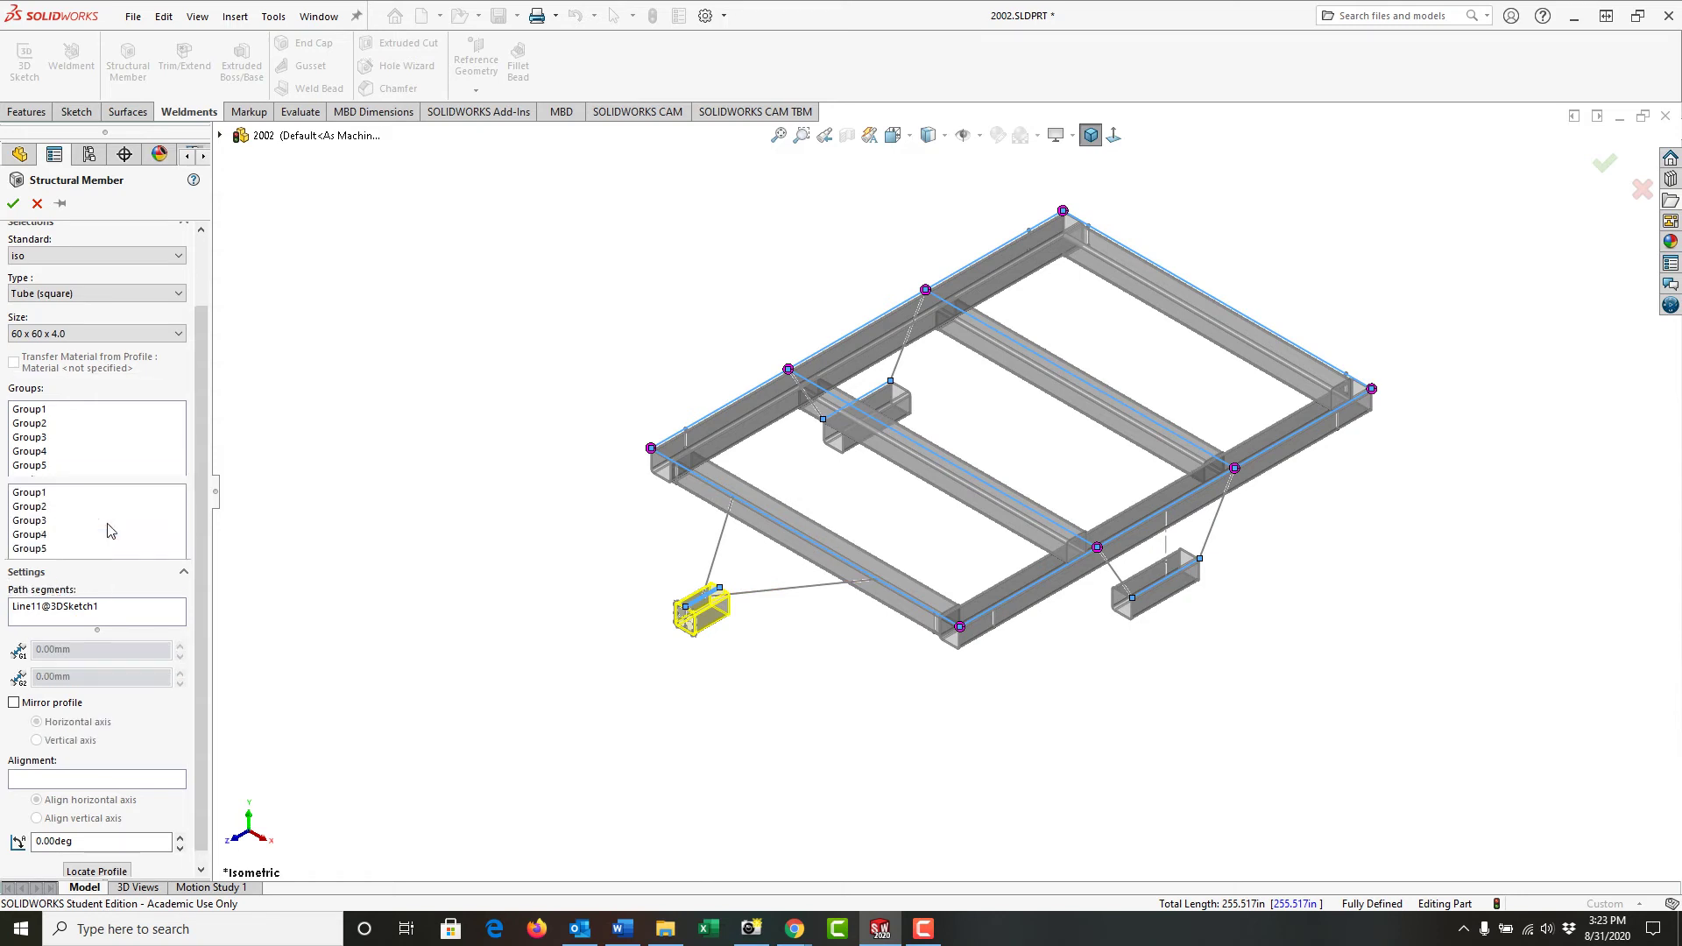
{"action": "left_click", "coordinate": [782, 596]}
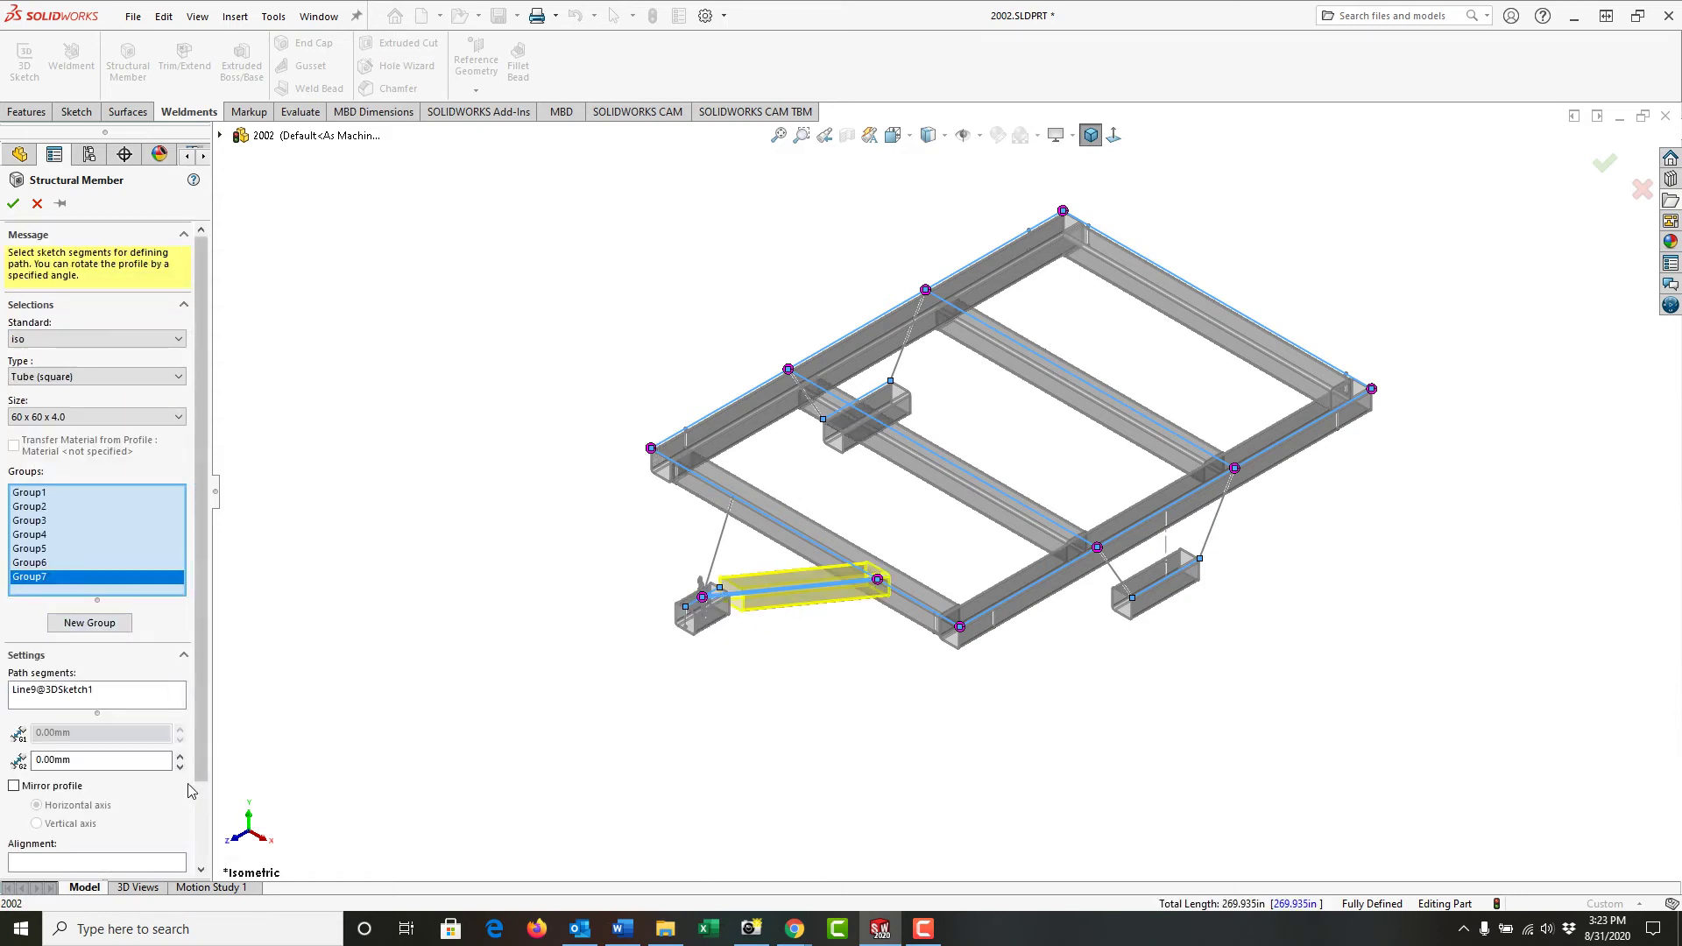
{"action": "scroll", "coordinate": [203, 758], "scroll_direction": "down", "scroll_amount": 3}
{"action": "left_click", "coordinate": [96, 858]}
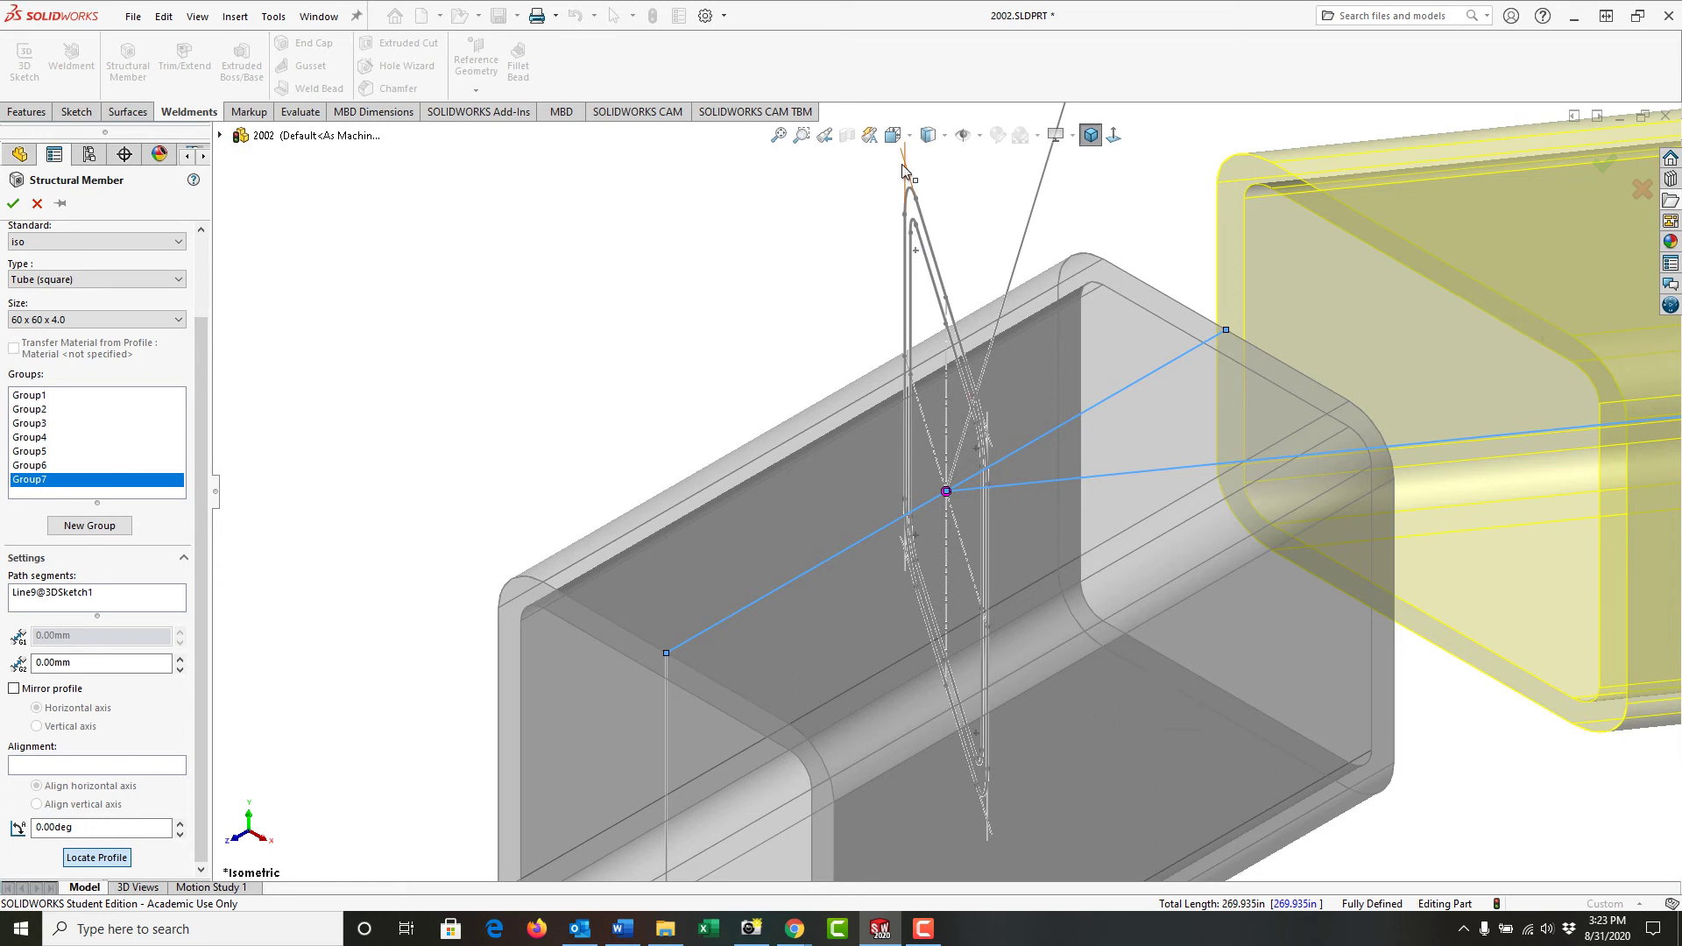
{"action": "scroll", "coordinate": [946, 490], "scroll_direction": "up", "scroll_amount": 6}
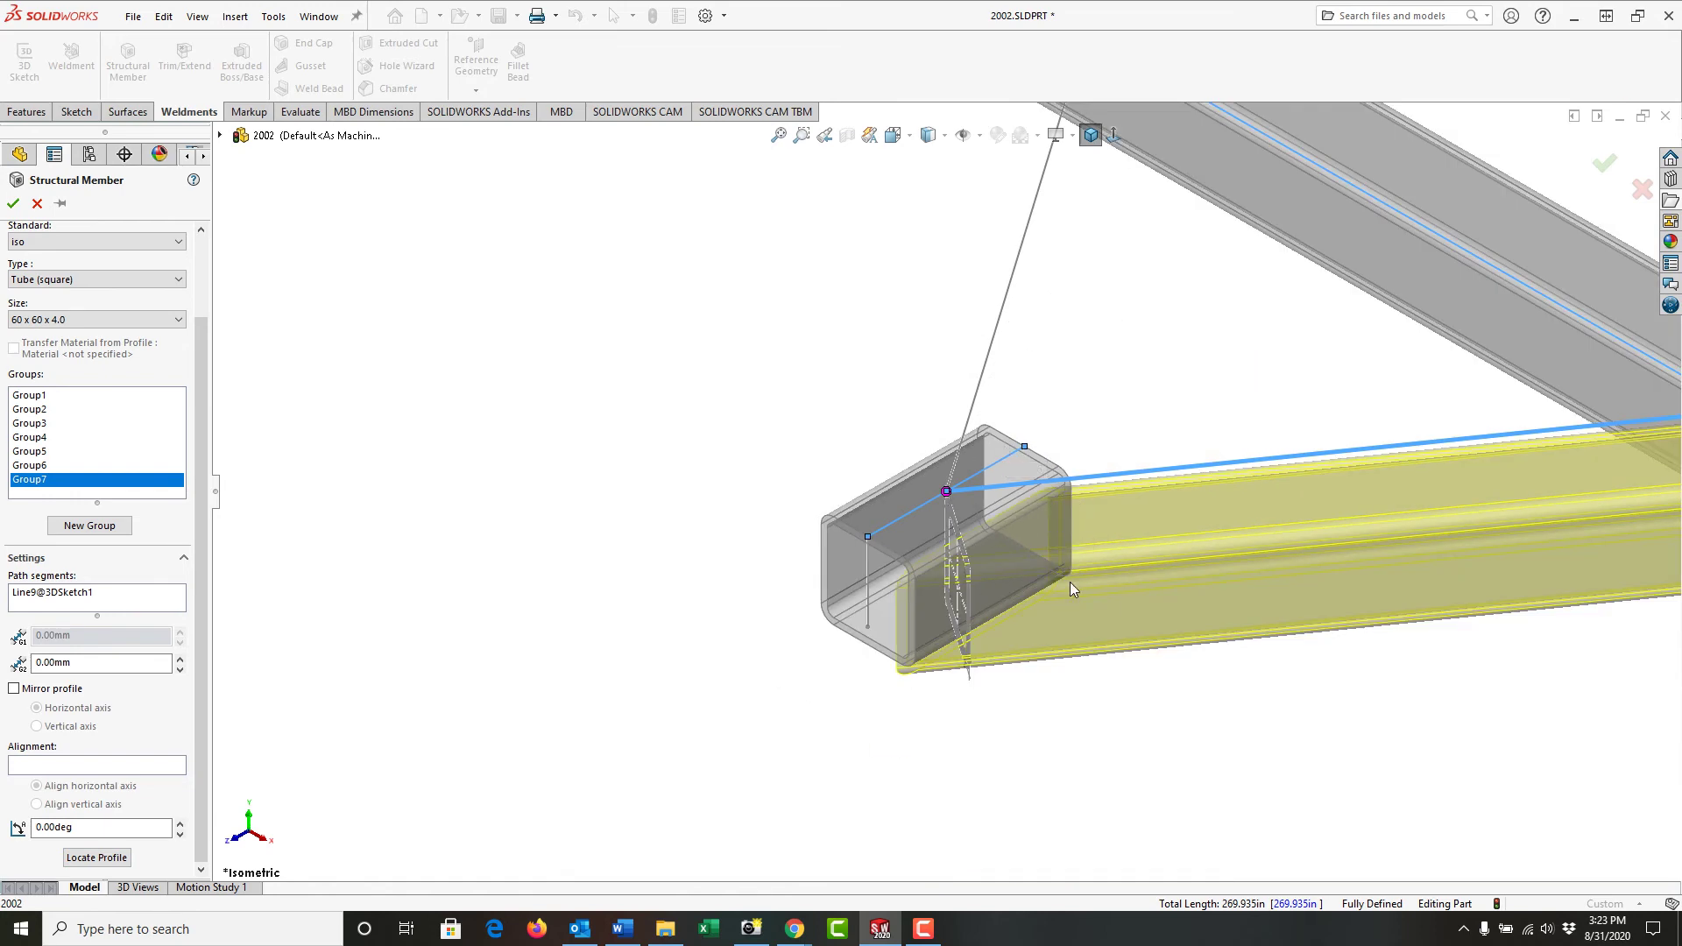
{"action": "scroll", "coordinate": [1070, 582], "scroll_direction": "up", "scroll_amount": 3}
- Create Group8 as the diagonal brace tube along Line8, its profile anchored at a corner point
{"action": "left_click", "coordinate": [98, 531]}
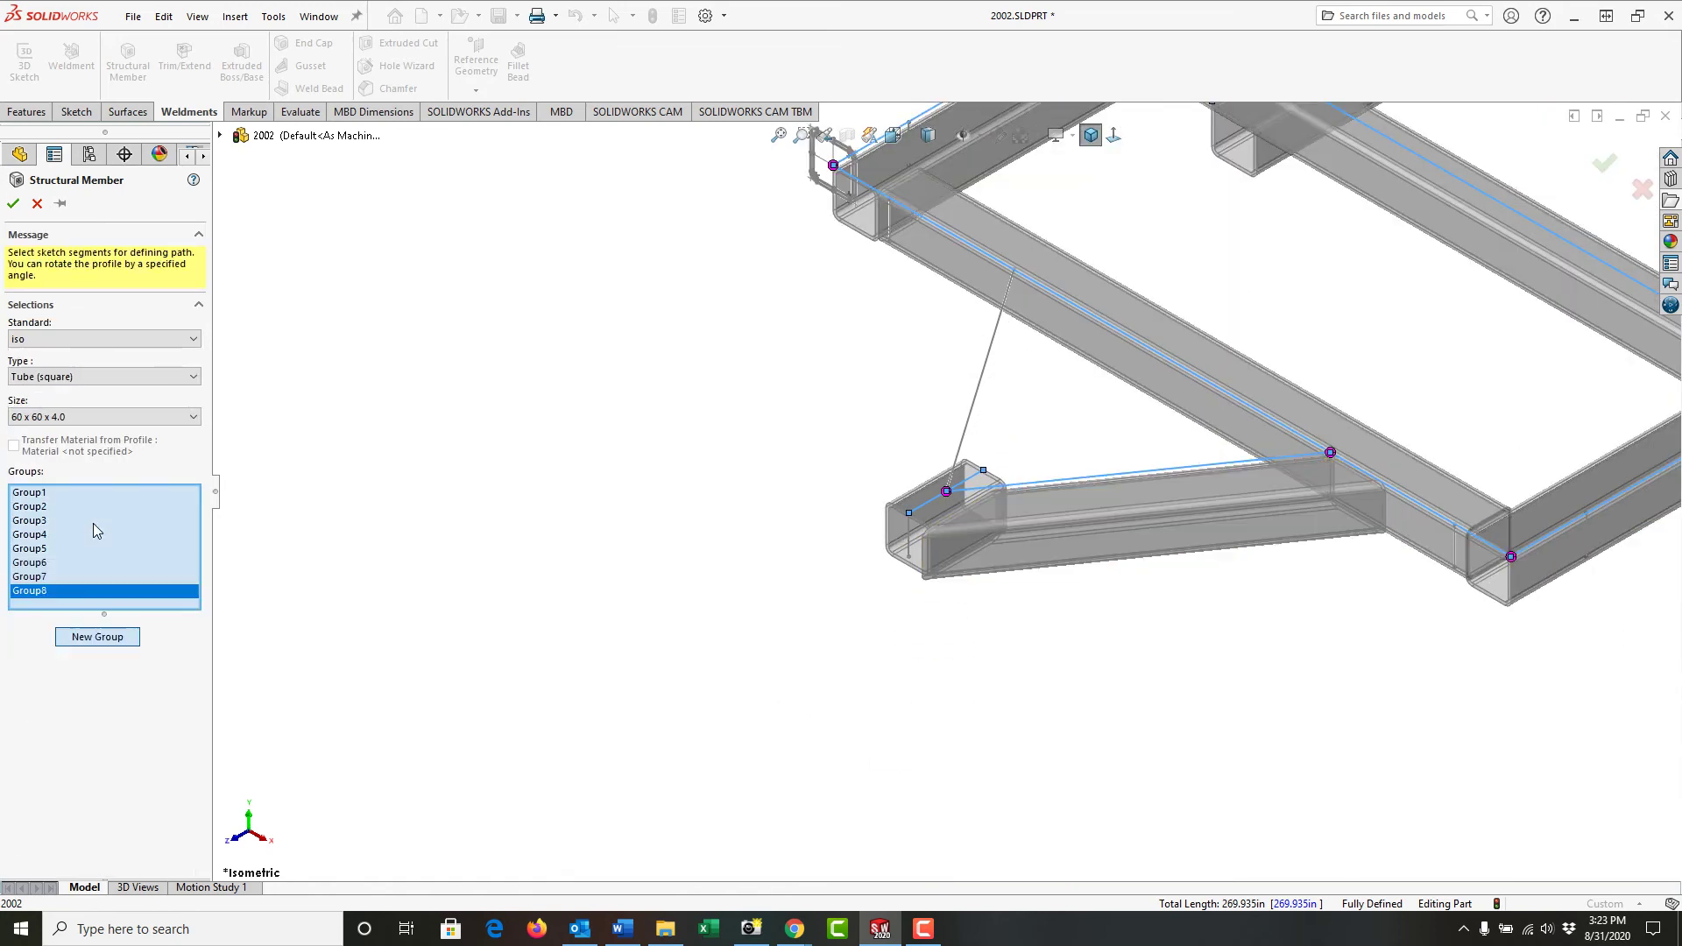
{"action": "left_click", "coordinate": [987, 376]}
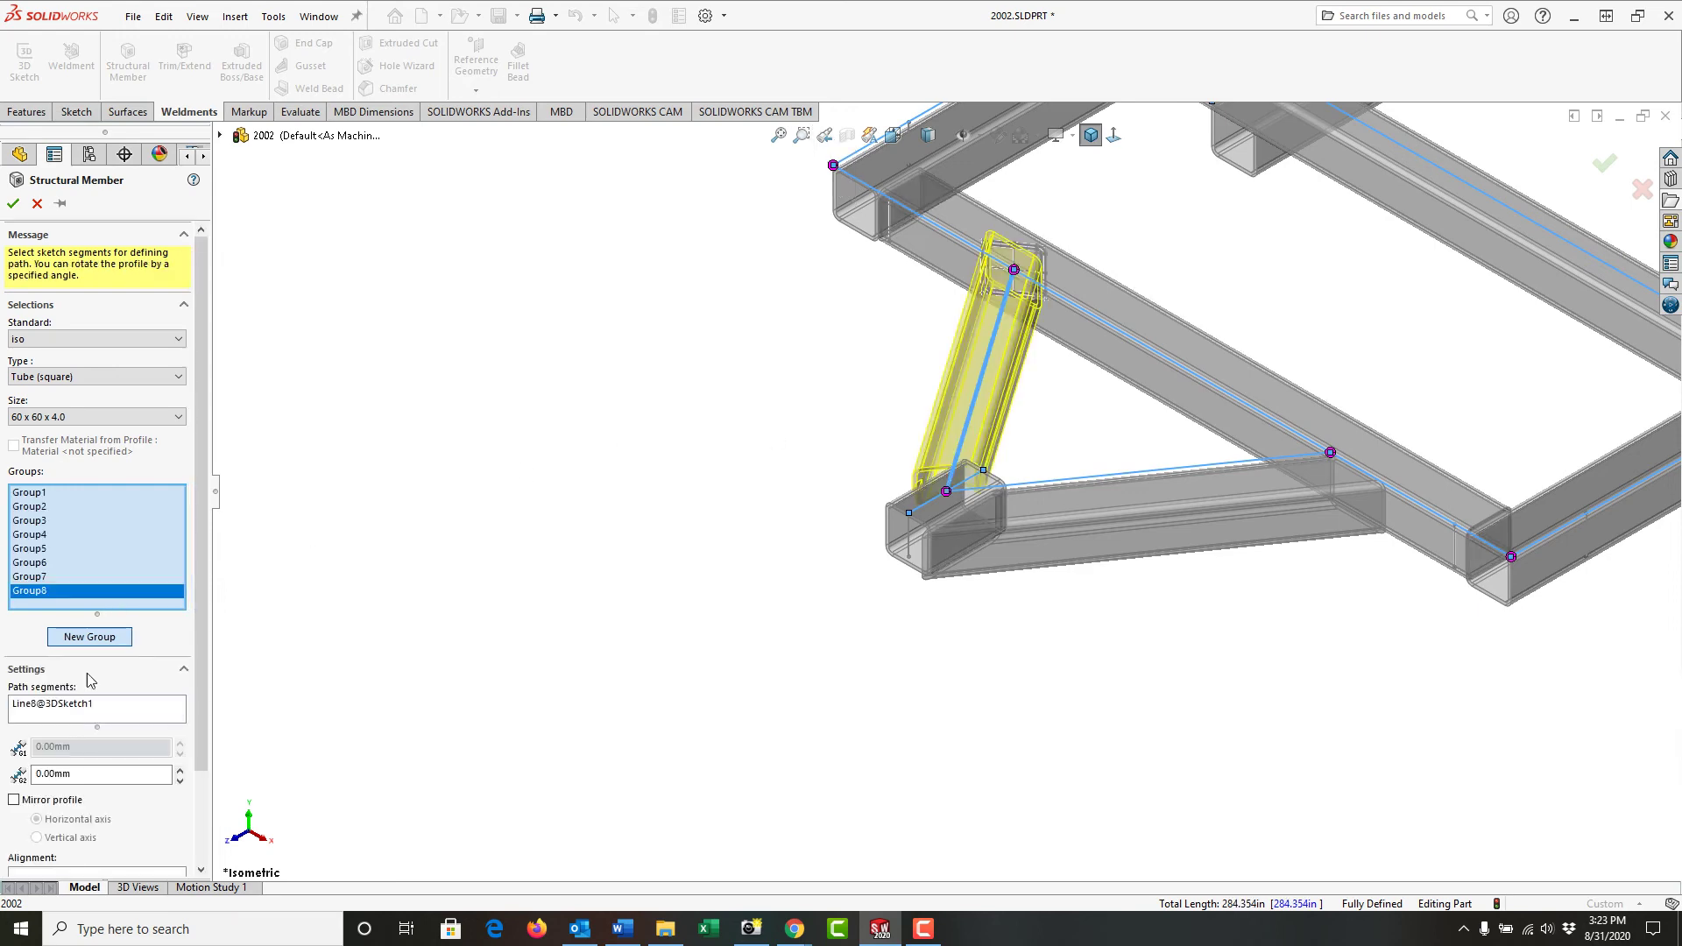
{"action": "scroll", "coordinate": [110, 771], "scroll_direction": "down", "scroll_amount": 3}
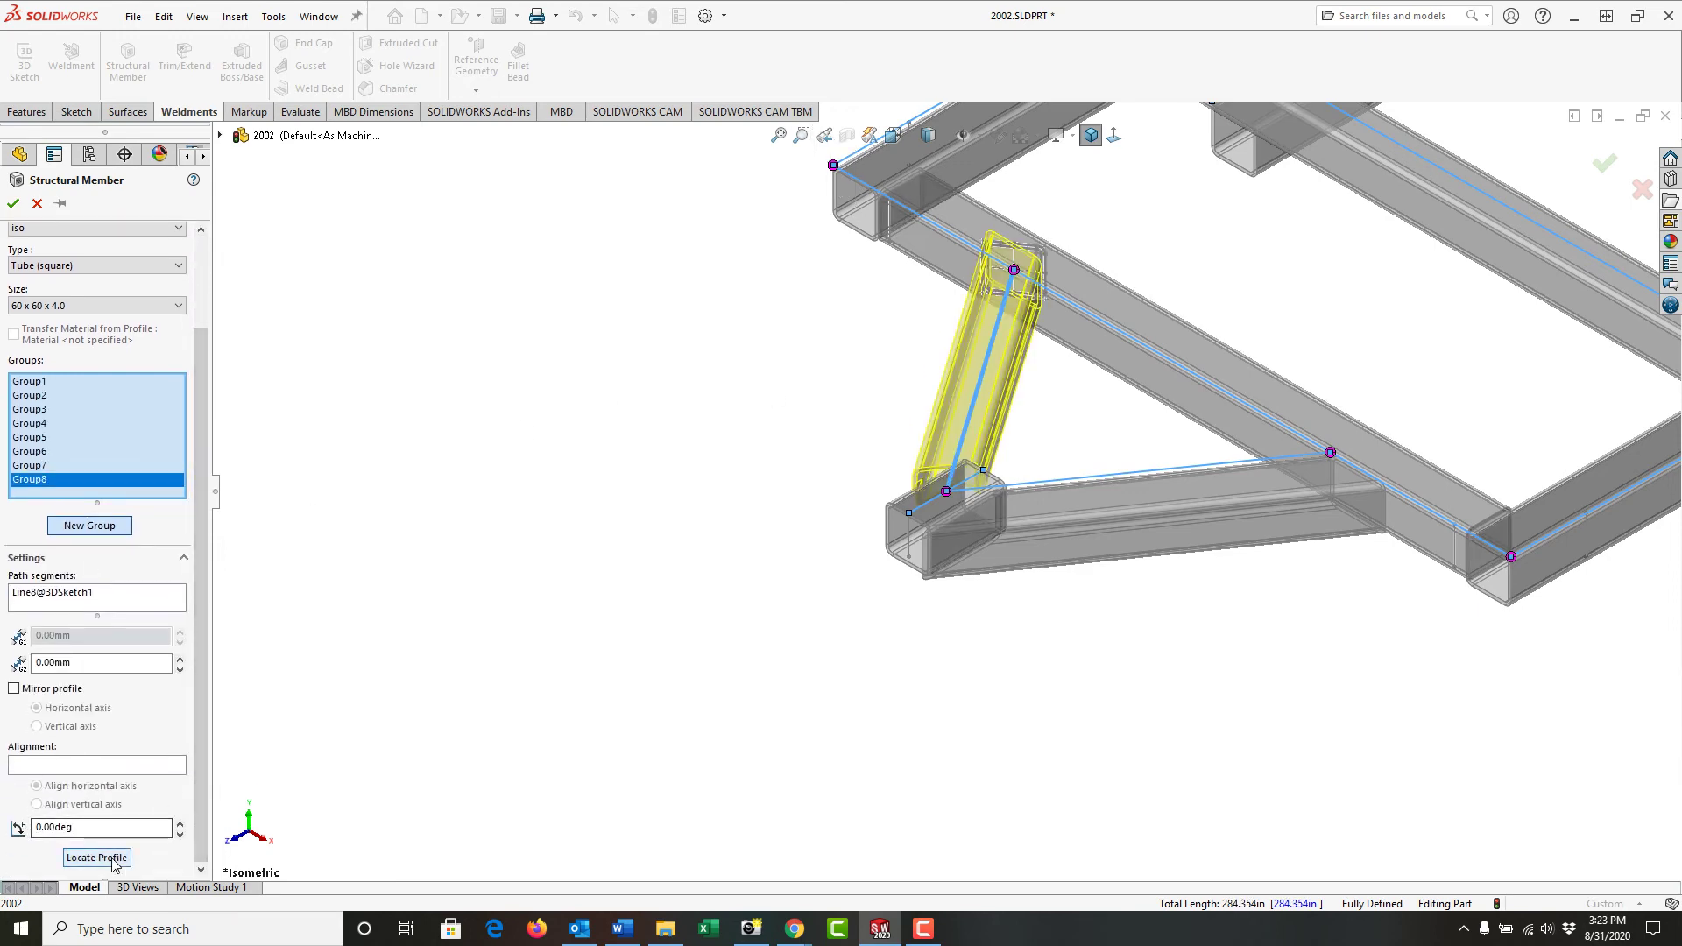
{"action": "left_click", "coordinate": [97, 858]}
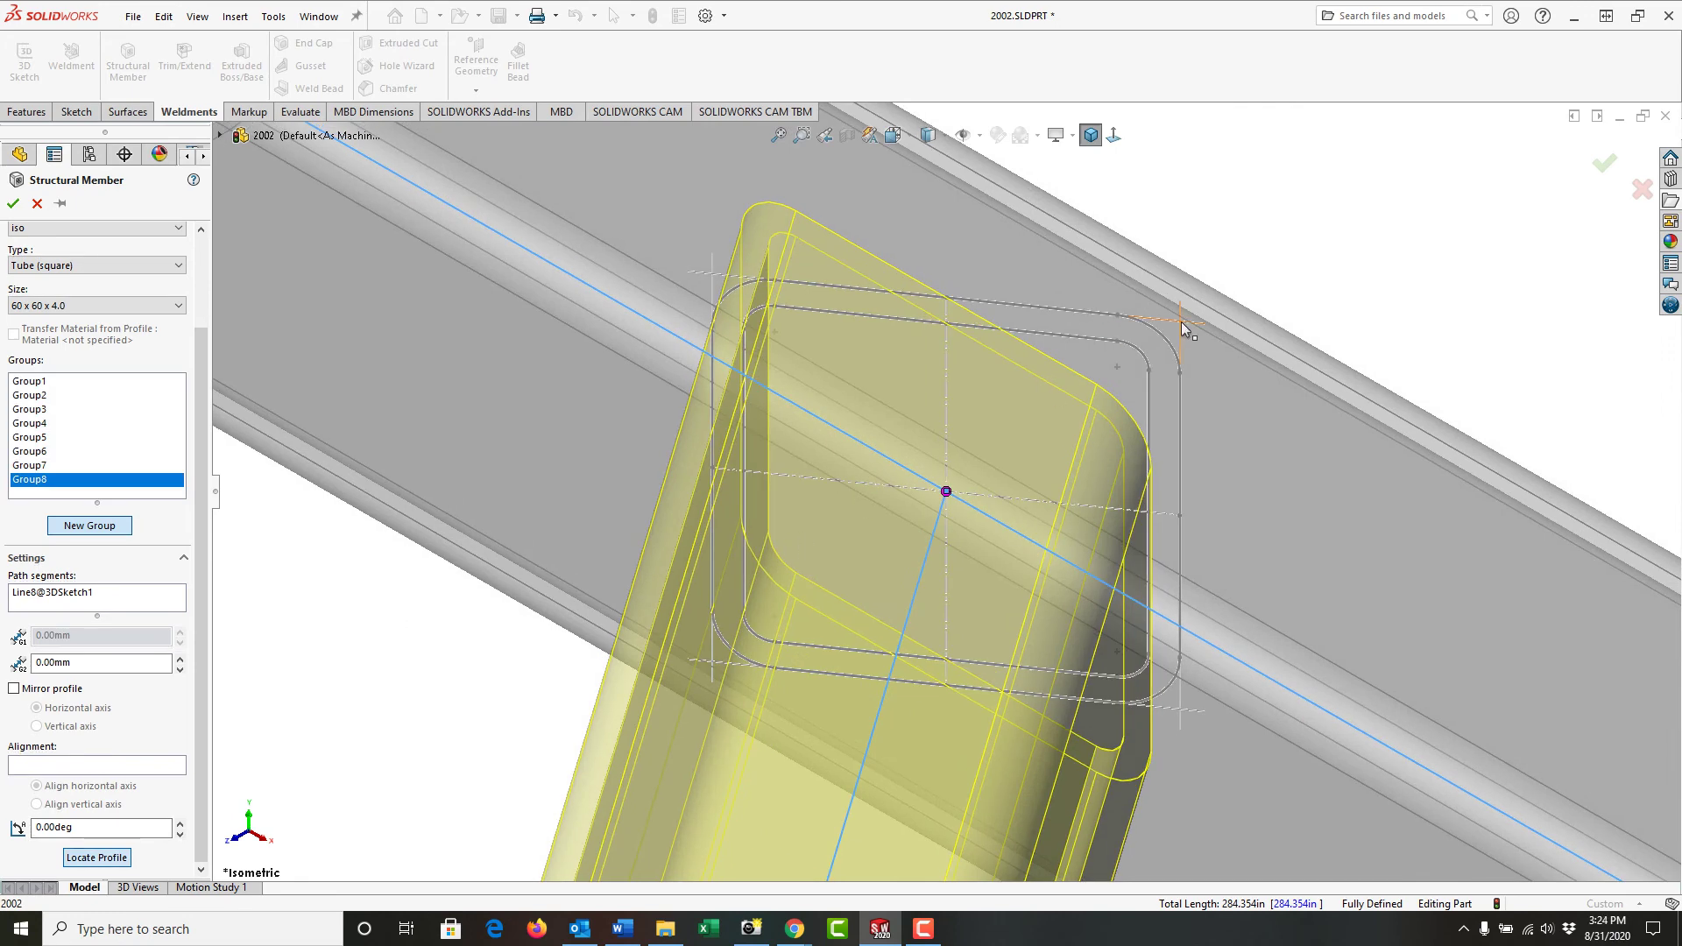
{"action": "left_click", "coordinate": [1180, 320]}
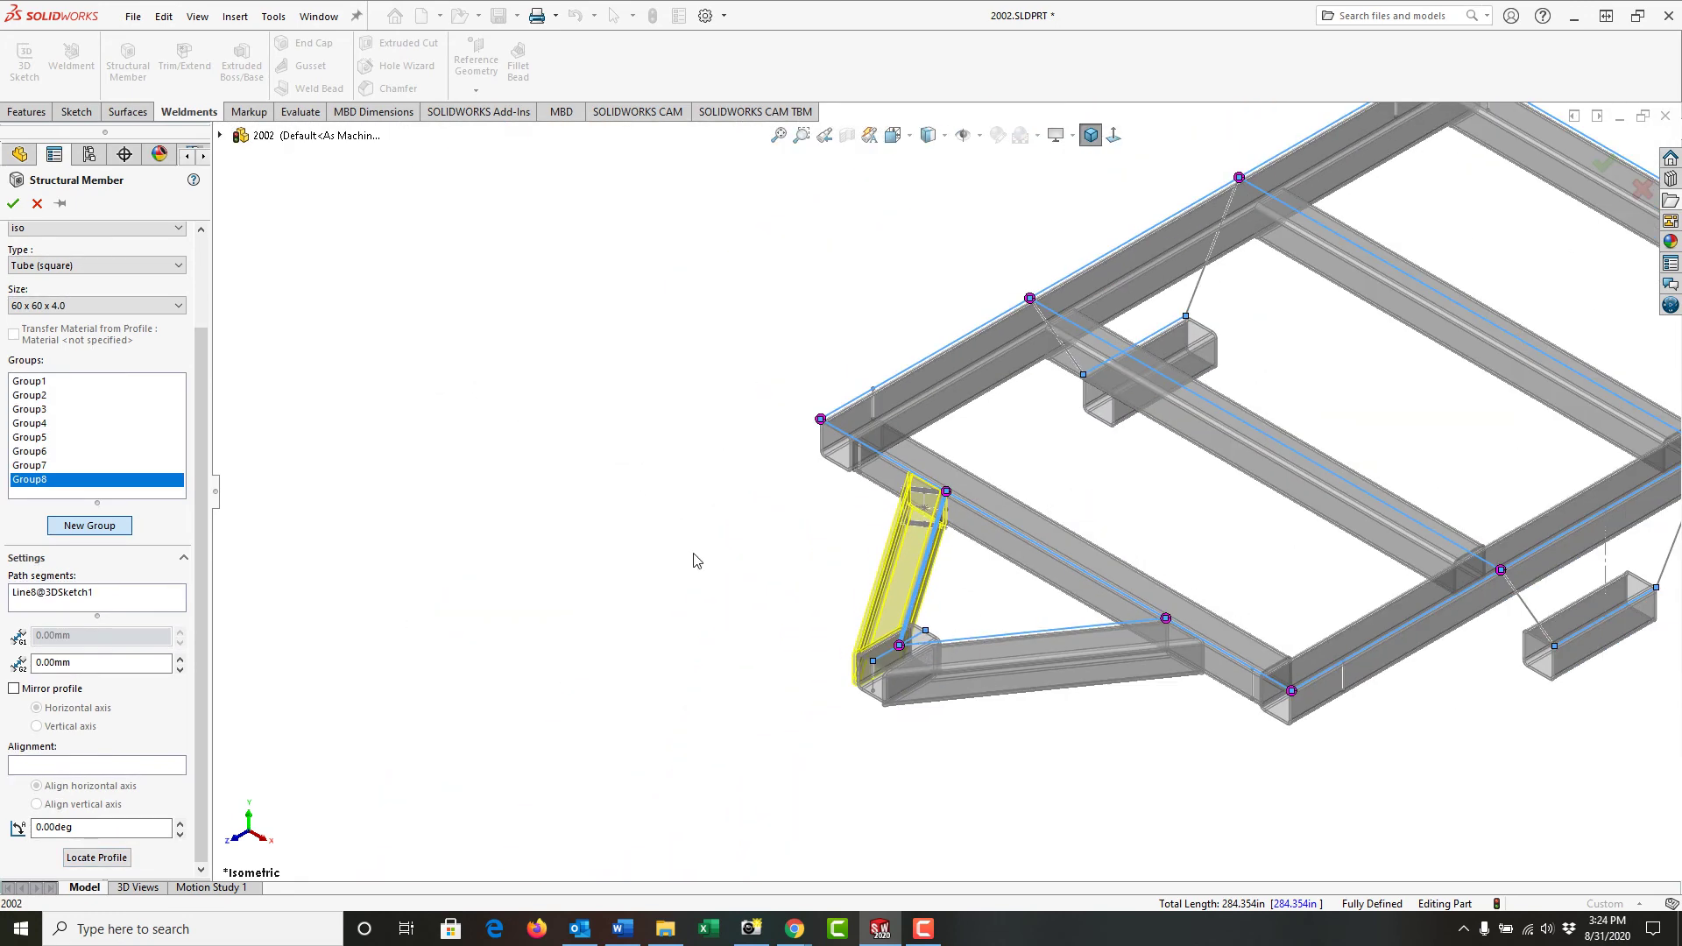
{"action": "left_click", "coordinate": [89, 525]}
{"action": "scroll", "coordinate": [1074, 522], "scroll_direction": "up", "scroll_amount": 3}
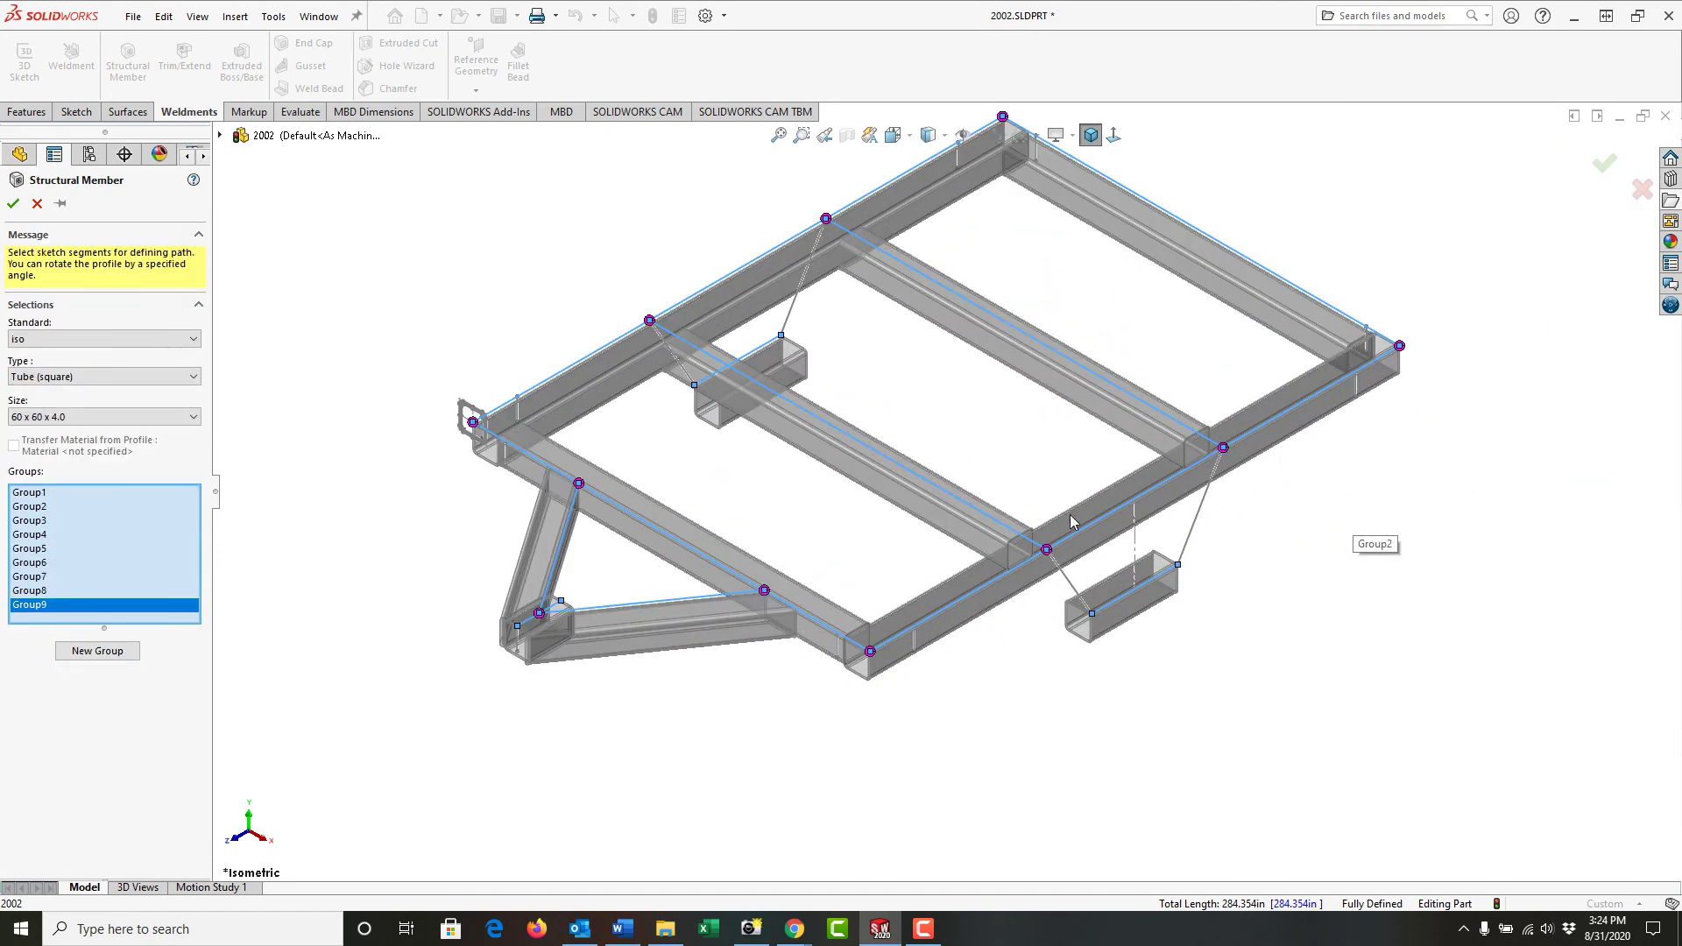
- Make Group9 a tube along Line30, the short vertical link to the lower axle bracket, then view isometric
{"action": "left_click", "coordinate": [1189, 540]}
{"action": "mouse_move", "coordinate": [1192, 543]}
{"action": "middle_mouse_down"}
{"action": "mouse_move", "coordinate": [1155, 440]}
{"action": "mouse_move", "coordinate": [1174, 468]}
{"action": "middle_mouse_up"}
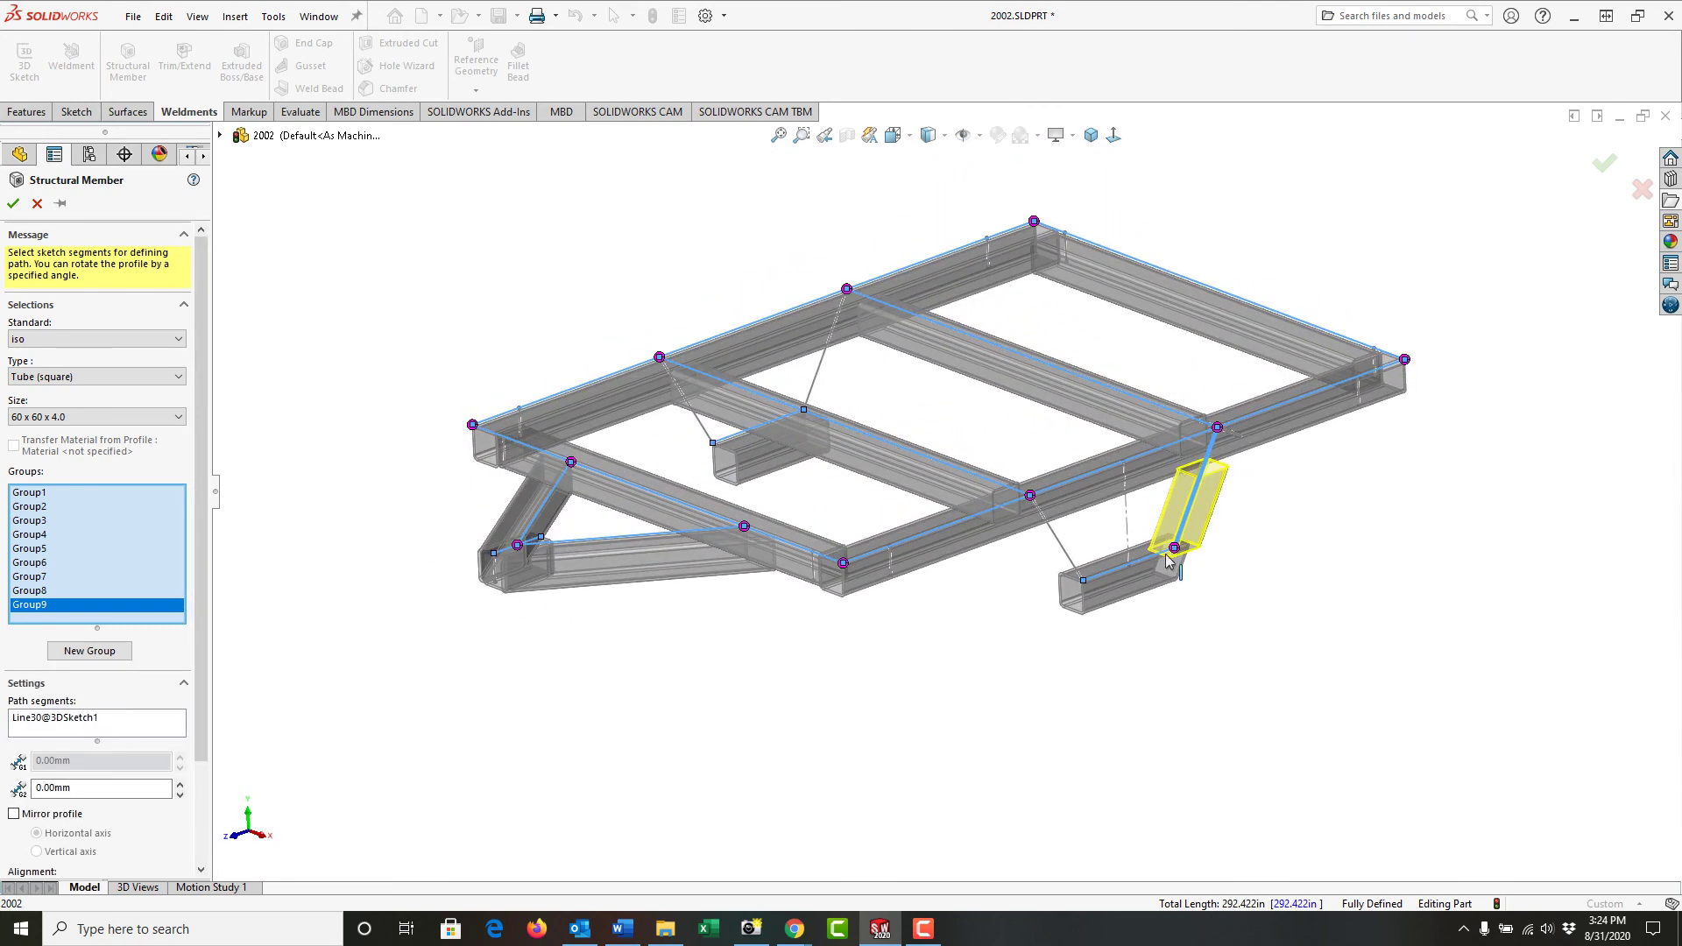
{"action": "scroll", "coordinate": [201, 701], "scroll_direction": "down", "scroll_amount": 3}
{"action": "left_click", "coordinate": [96, 857]}
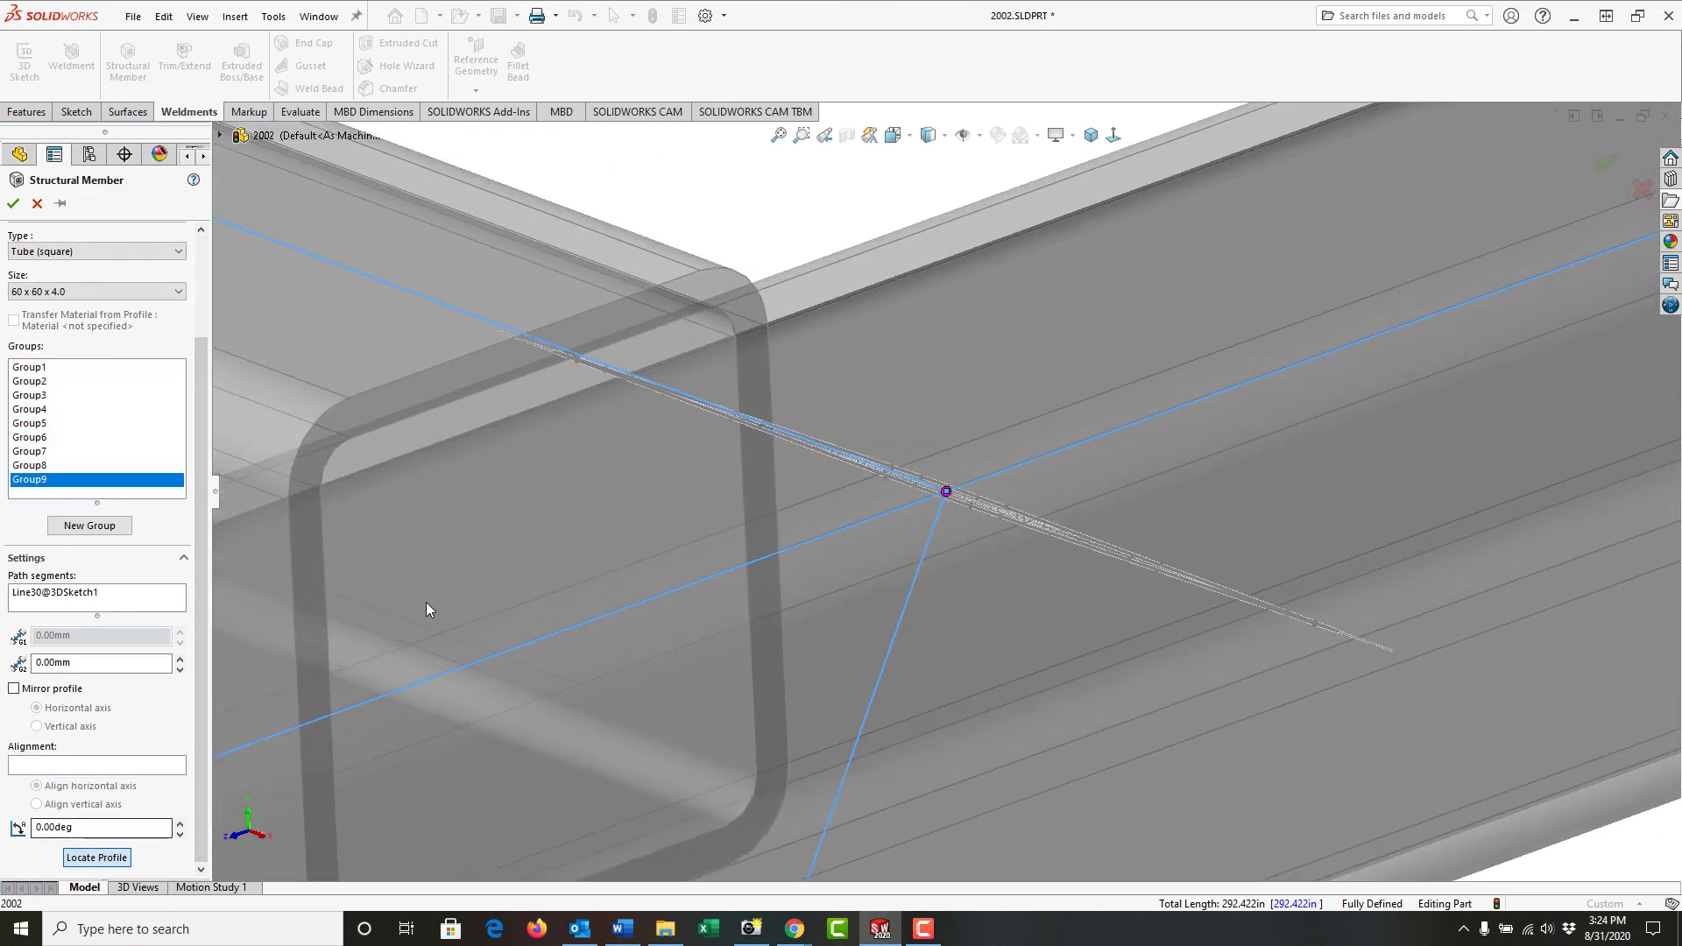
{"action": "scroll", "coordinate": [816, 582], "scroll_direction": "up", "scroll_amount": 6}
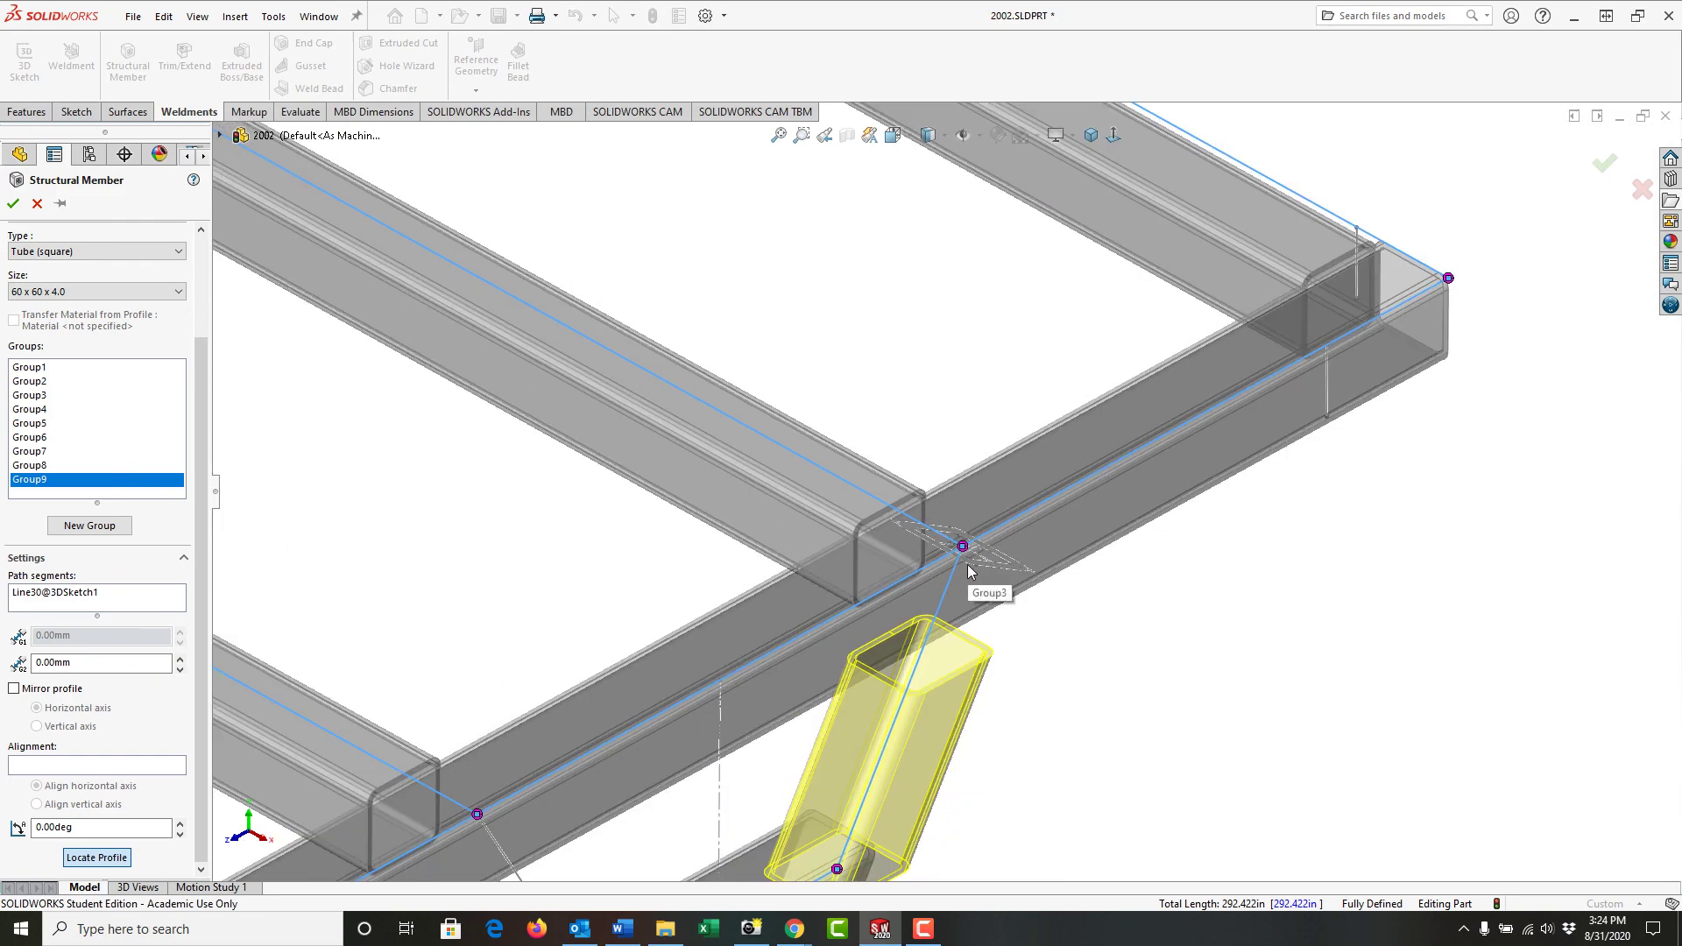
{"action": "middle_click_drag", "start_coordinate": [967, 570], "coordinate": [864, 791]}
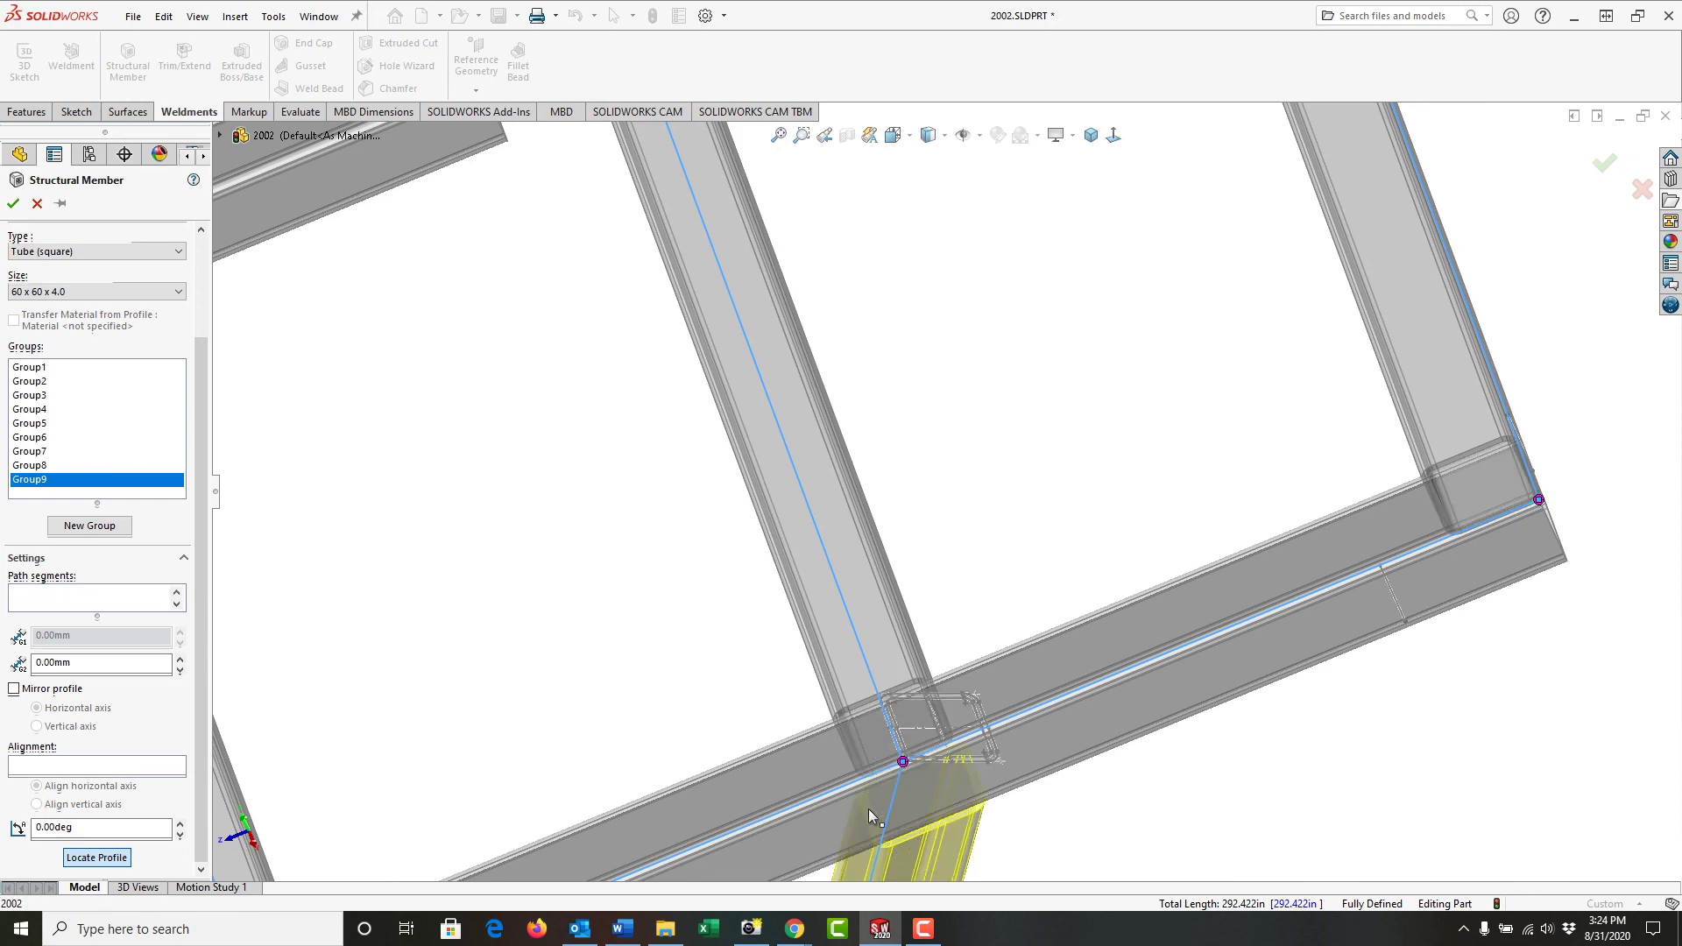
{"action": "scroll", "coordinate": [871, 811], "scroll_direction": "up", "scroll_amount": 8}
{"action": "scroll", "coordinate": [934, 655], "scroll_direction": "down", "scroll_amount": 7}
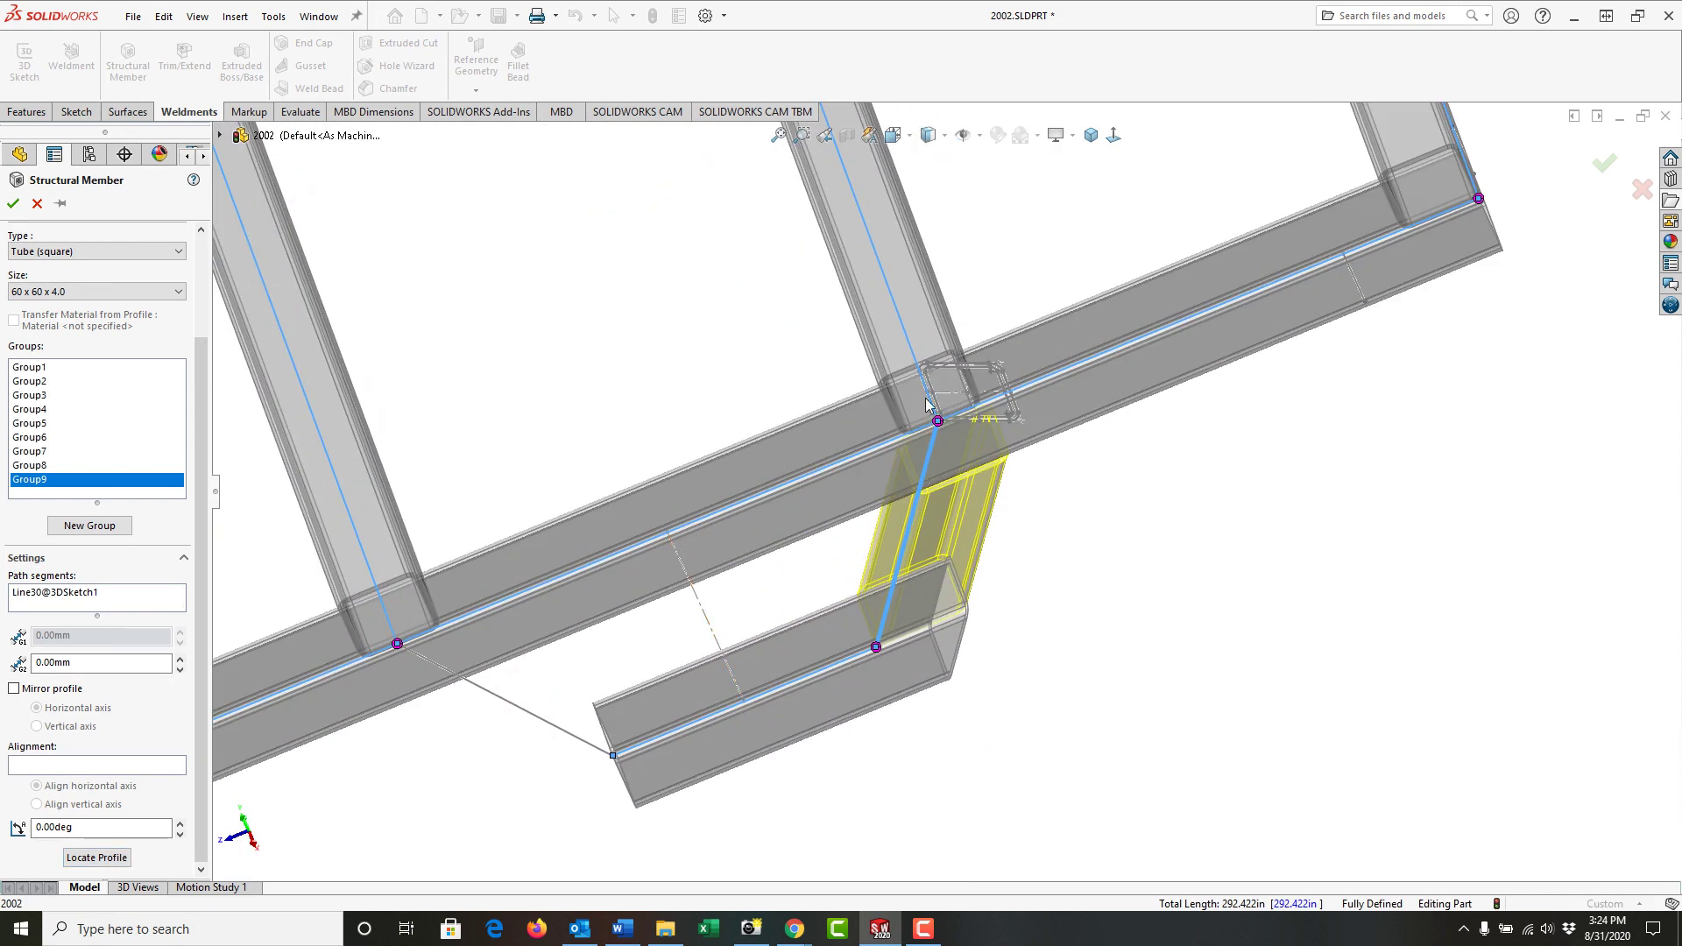
{"action": "left_click", "coordinate": [1089, 135]}
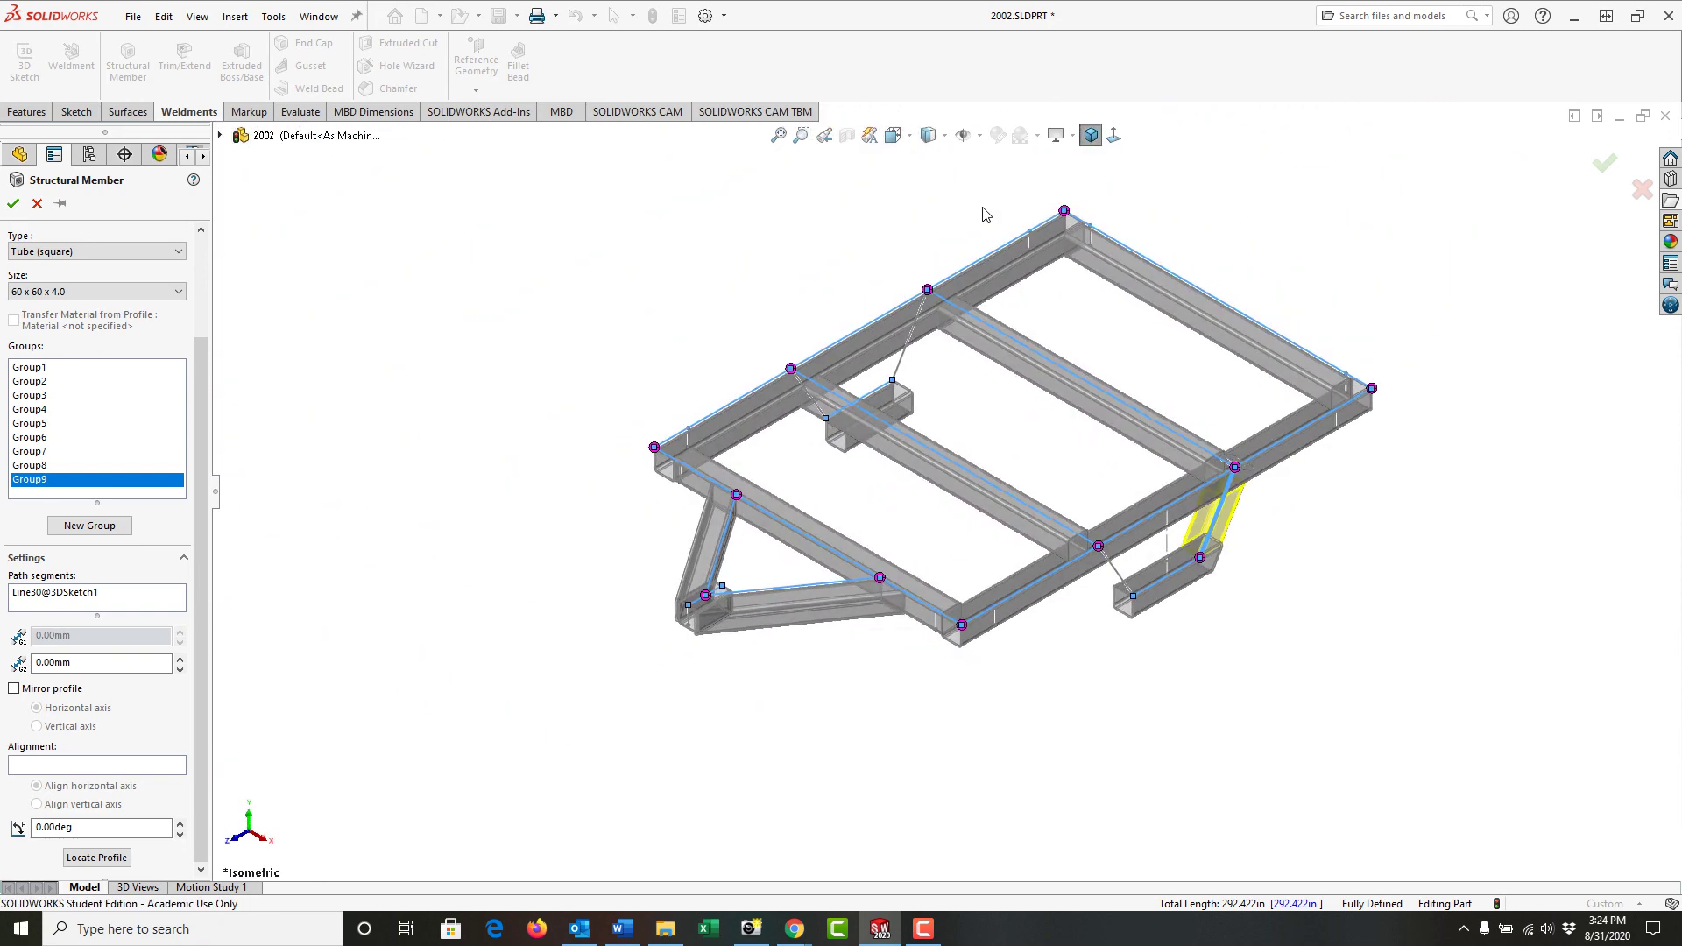